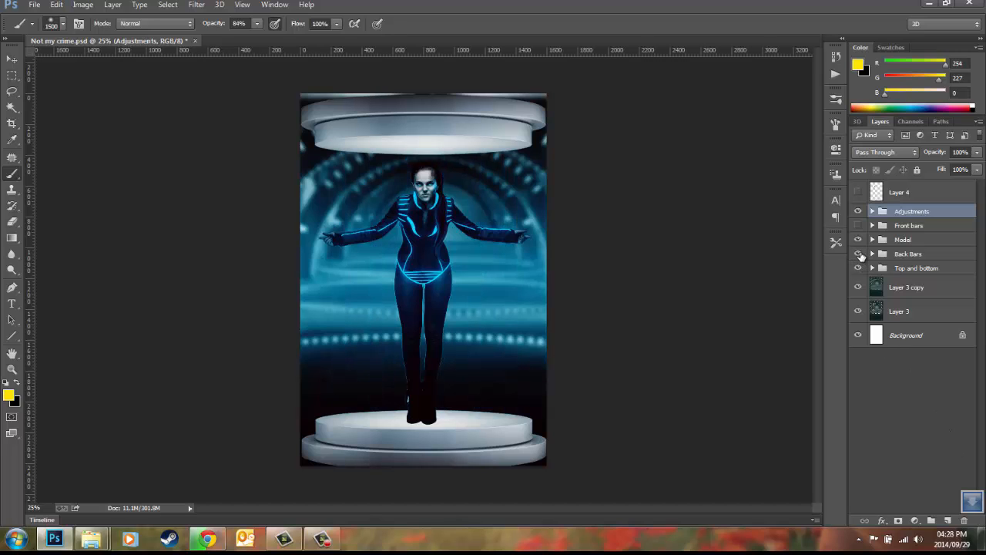
Show and hide the Front bars and Back Bars groups to examine each set of bars, leaving both visible
click(858, 225)
click(858, 254)
click(858, 254)
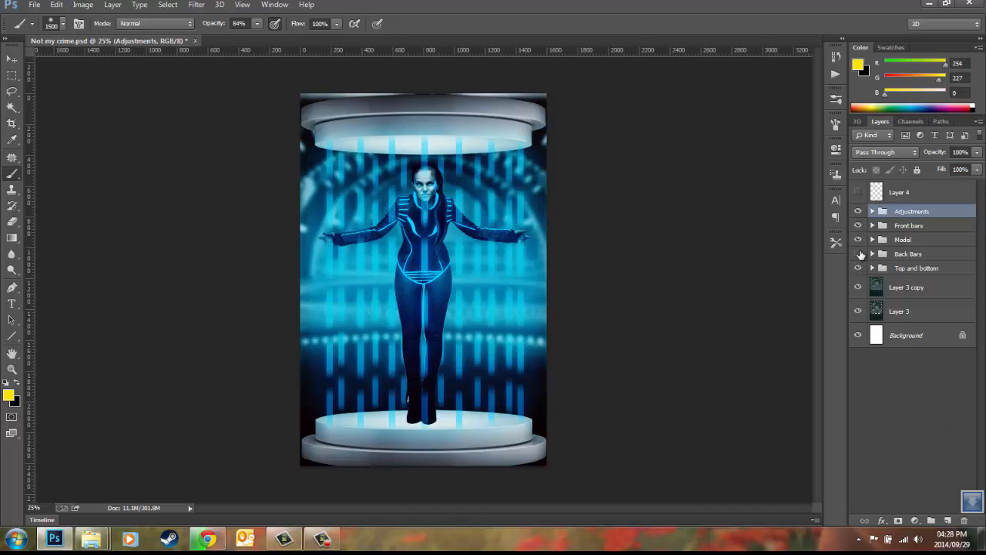
click(857, 225)
click(857, 225)
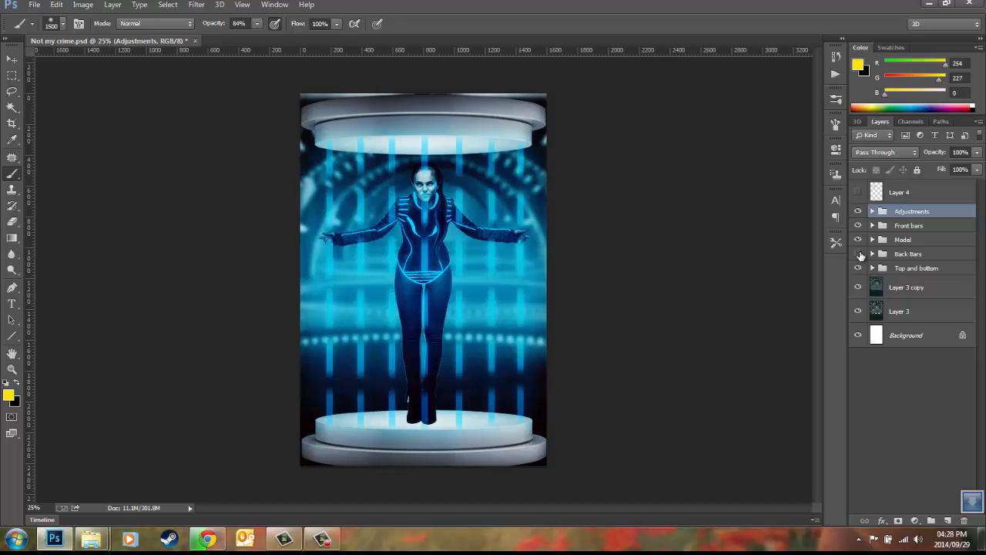
click(857, 254)
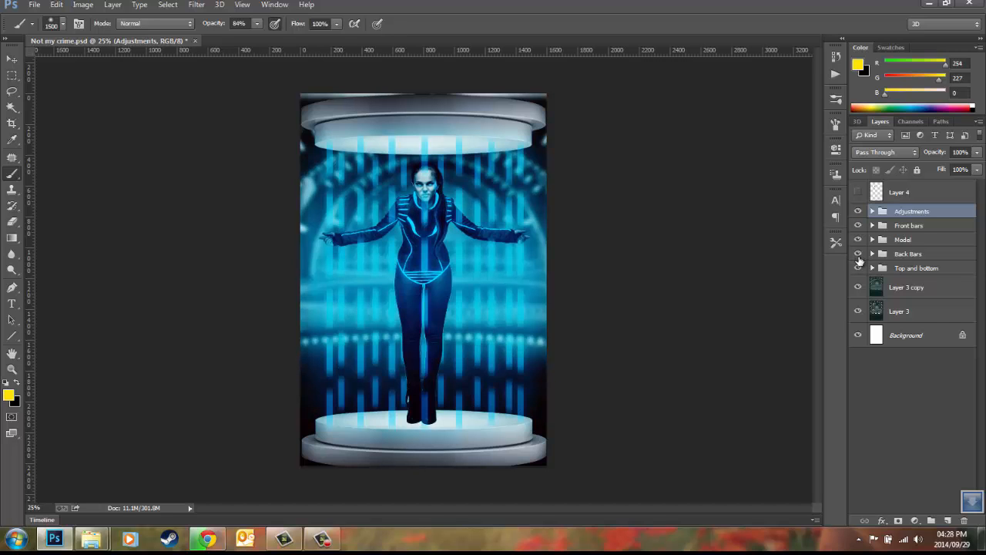
click(946, 228)
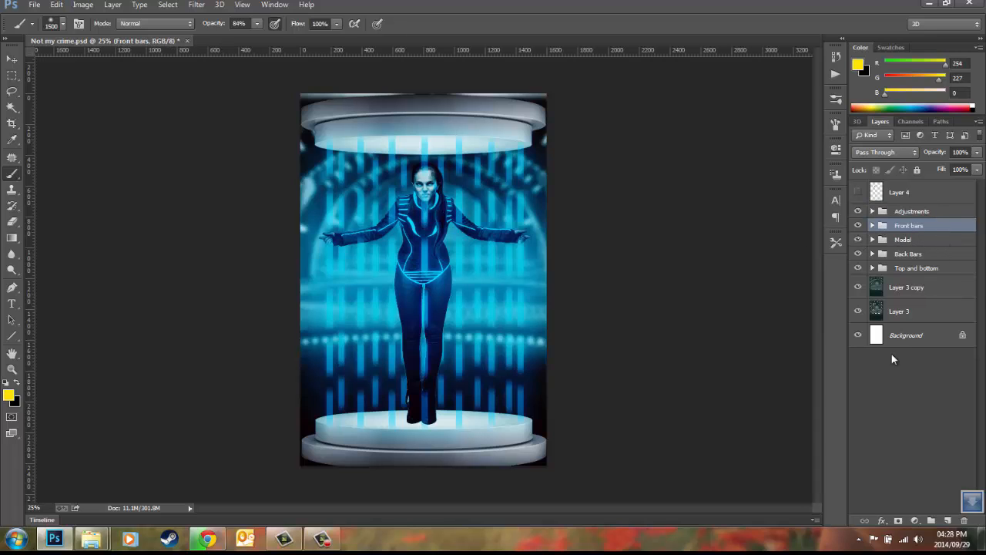
Examine the Model and Adjustments groups by switching their visibility off and back on
click(903, 239)
click(857, 239)
click(856, 239)
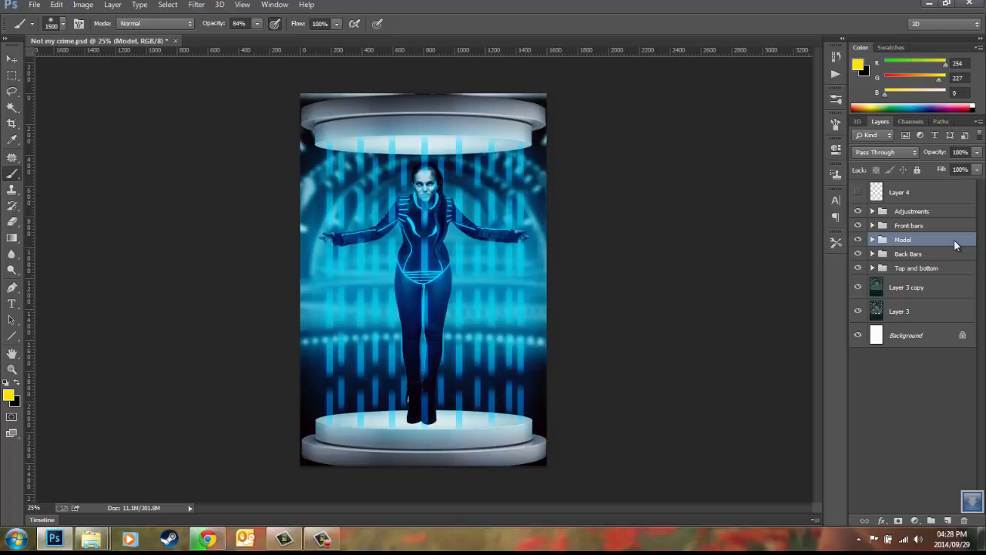
click(909, 253)
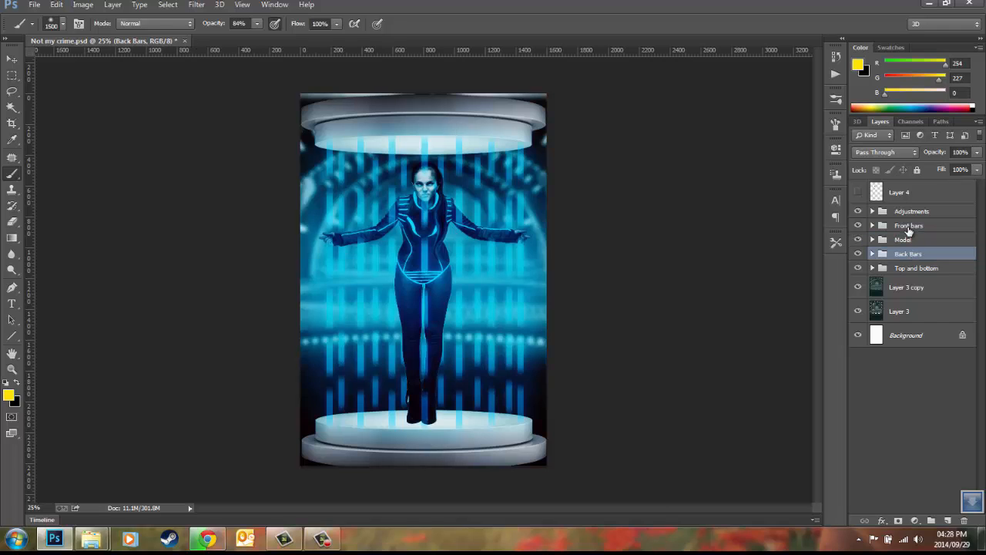
click(910, 228)
click(912, 213)
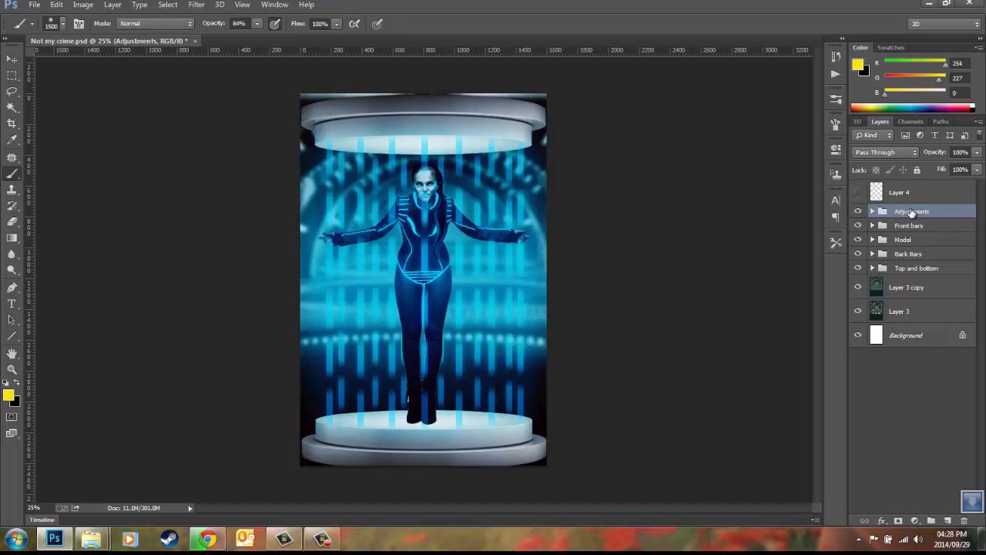
click(857, 210)
click(857, 211)
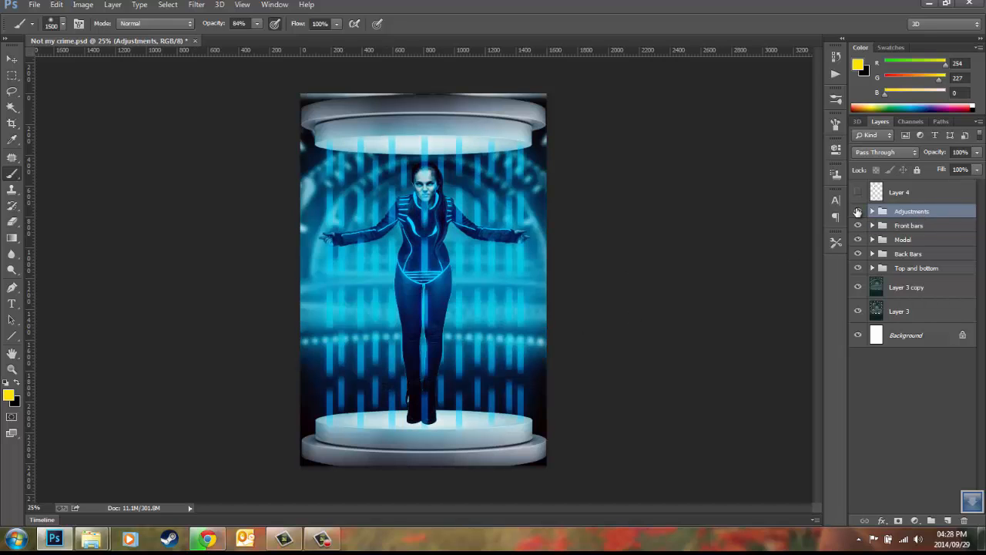
Expand the Top and bottom group, examine its two platform layers by toggling their visibility, and collapse it again
click(929, 269)
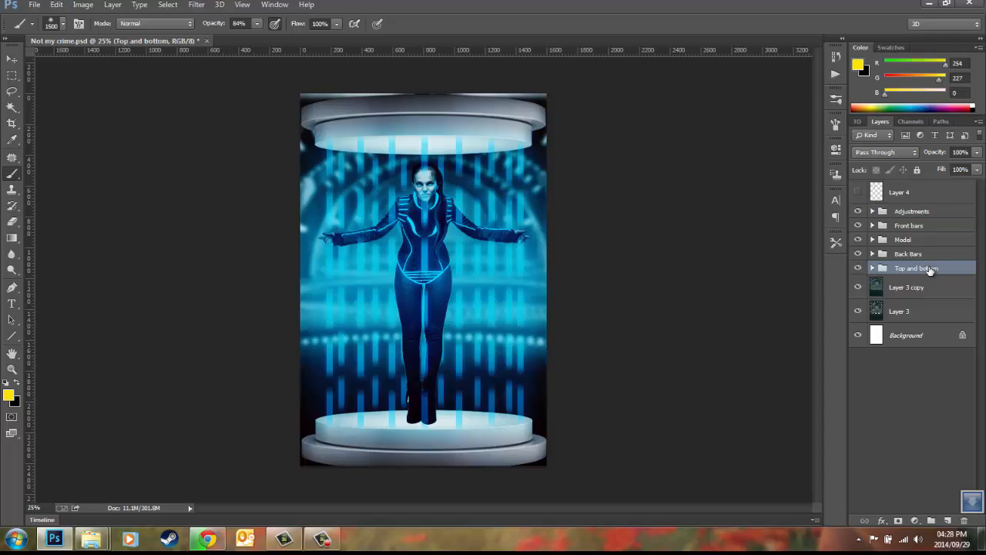
click(872, 268)
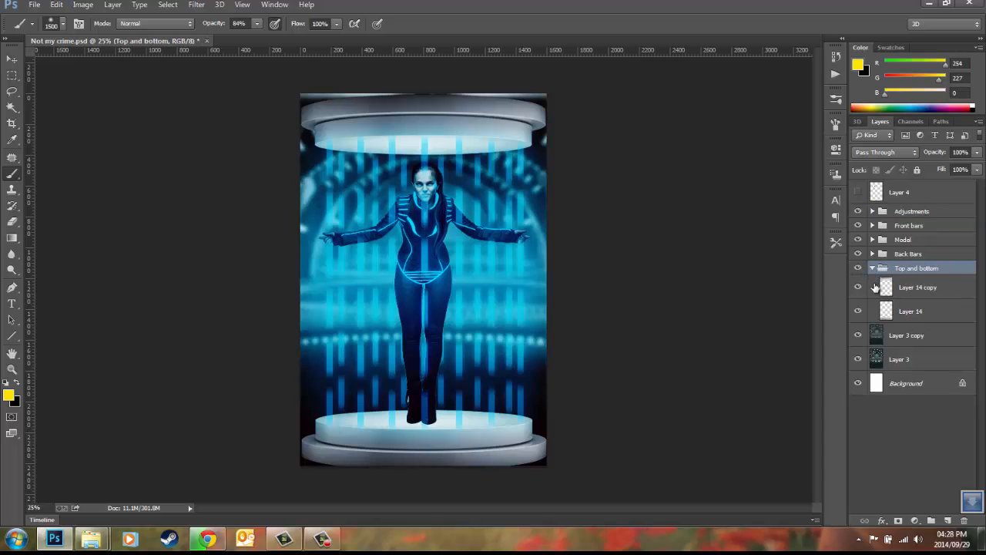
click(852, 290)
click(852, 289)
click(858, 311)
click(858, 312)
click(859, 286)
click(858, 311)
click(858, 286)
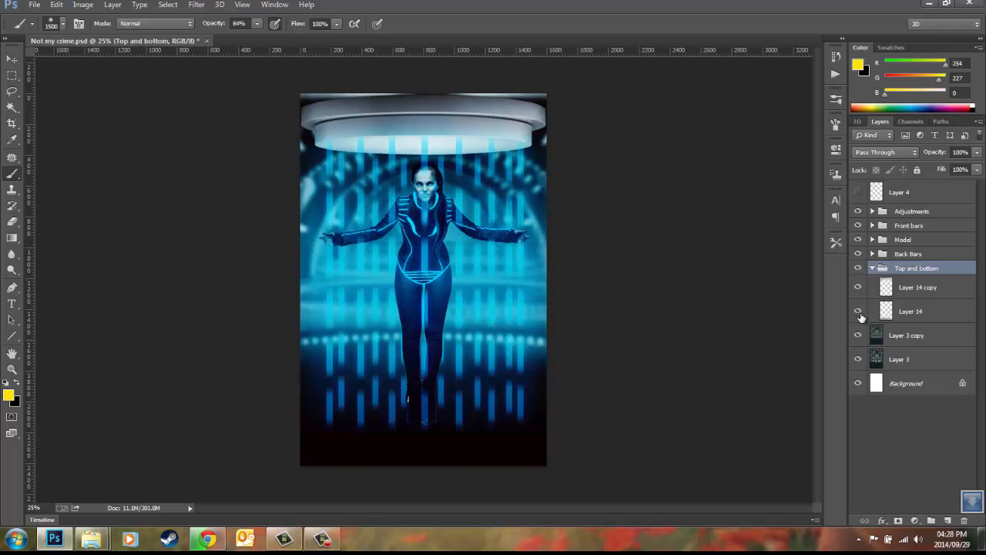
click(859, 311)
click(873, 268)
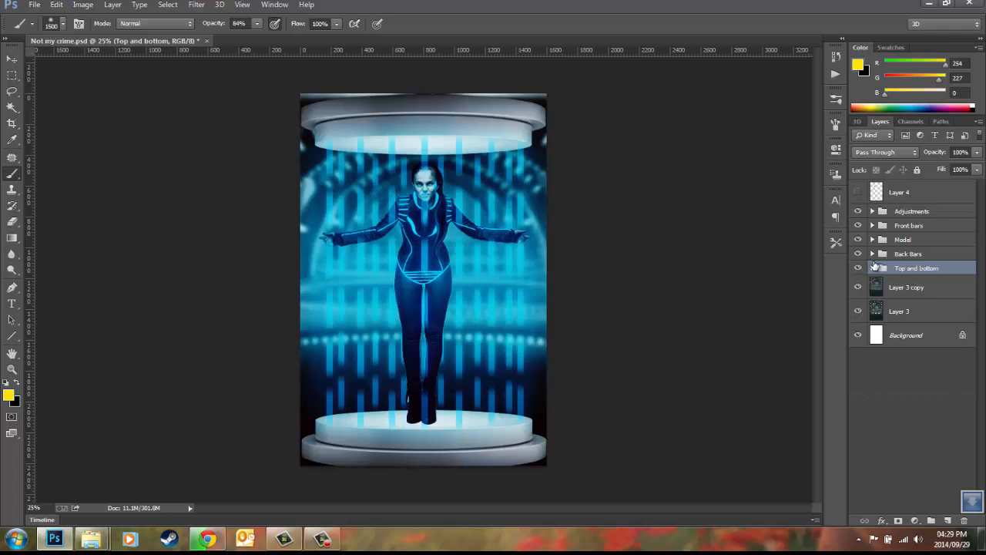
Hide the Back Bars and Front bars groups, leaving Front bars selected
click(876, 255)
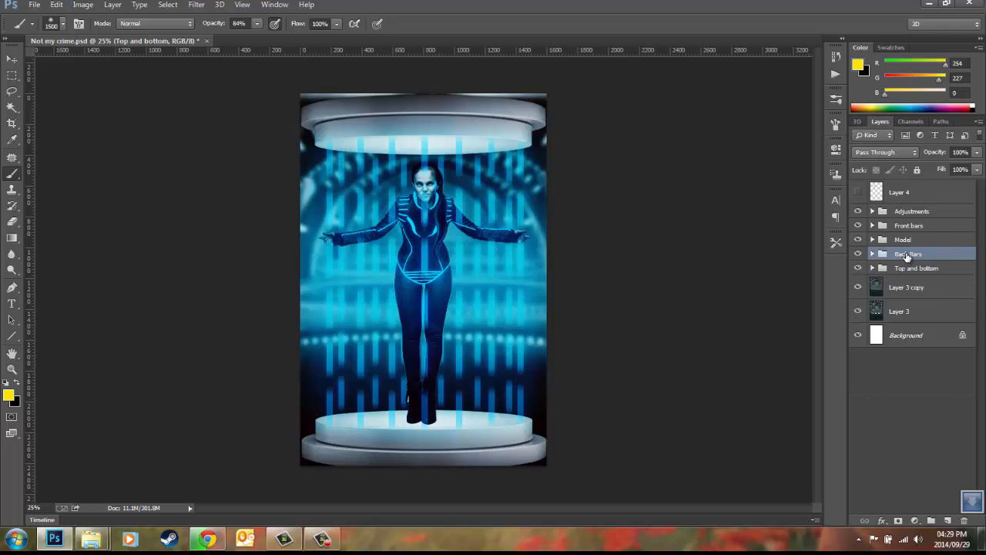
click(858, 253)
click(858, 225)
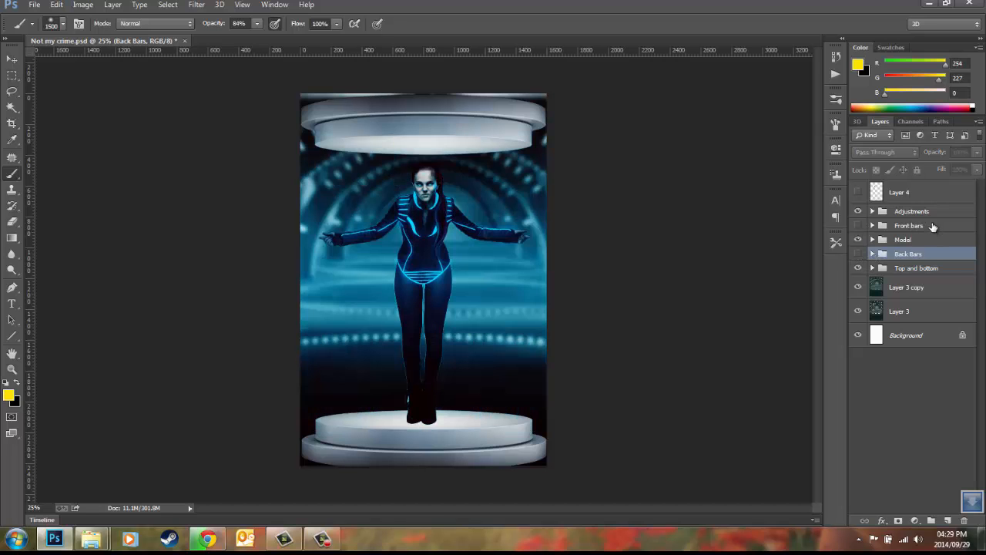
click(933, 227)
click(857, 226)
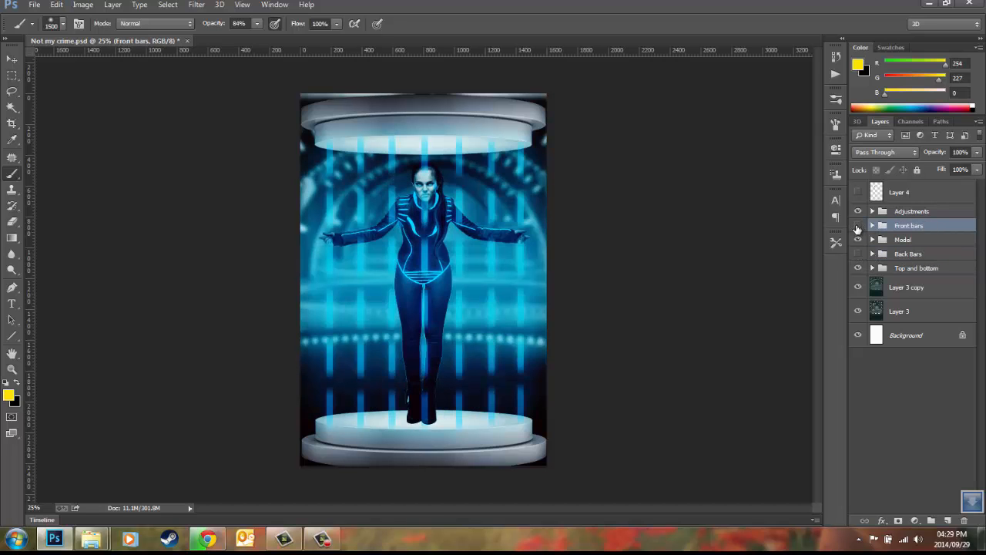
click(857, 226)
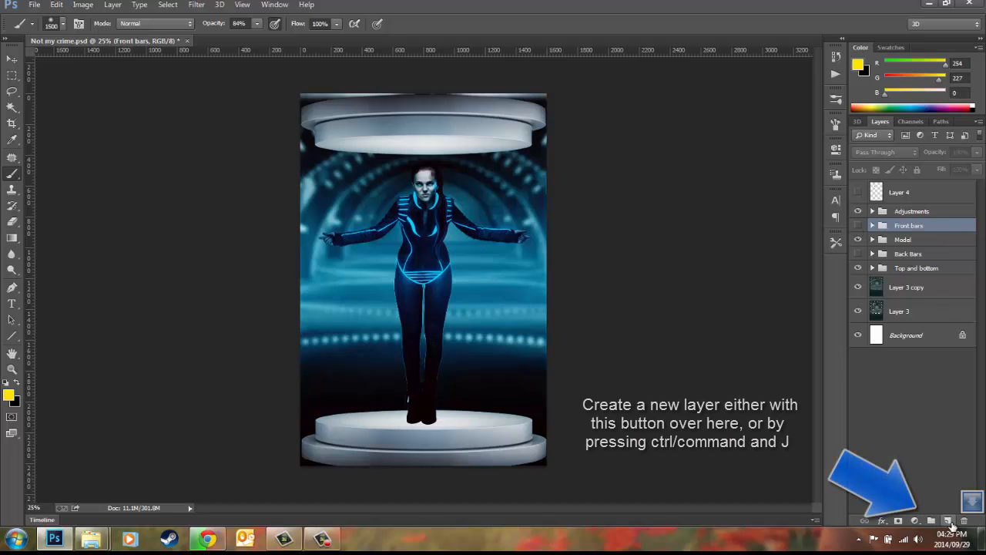
Add a new empty layer above the Front bars group and display the grid over the canvas
click(948, 521)
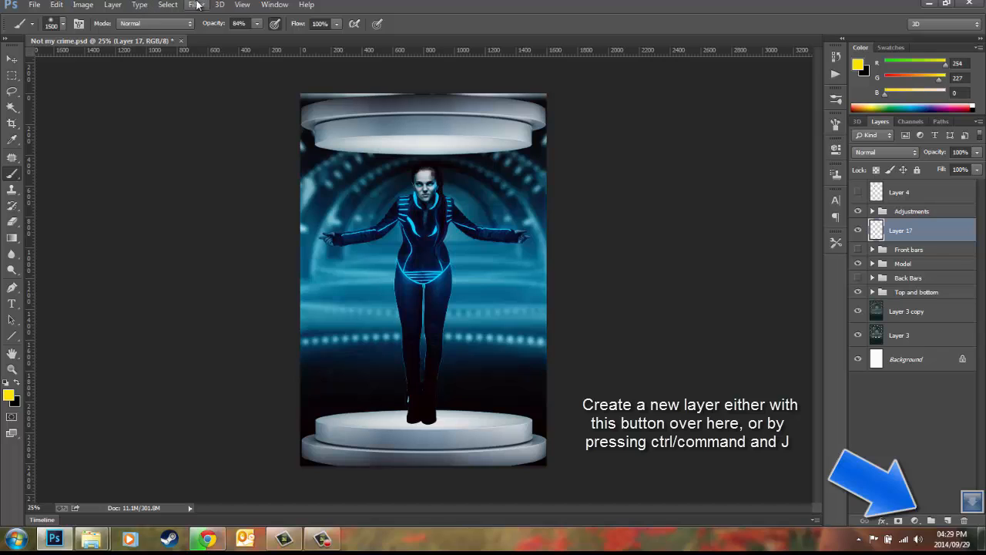
click(242, 5)
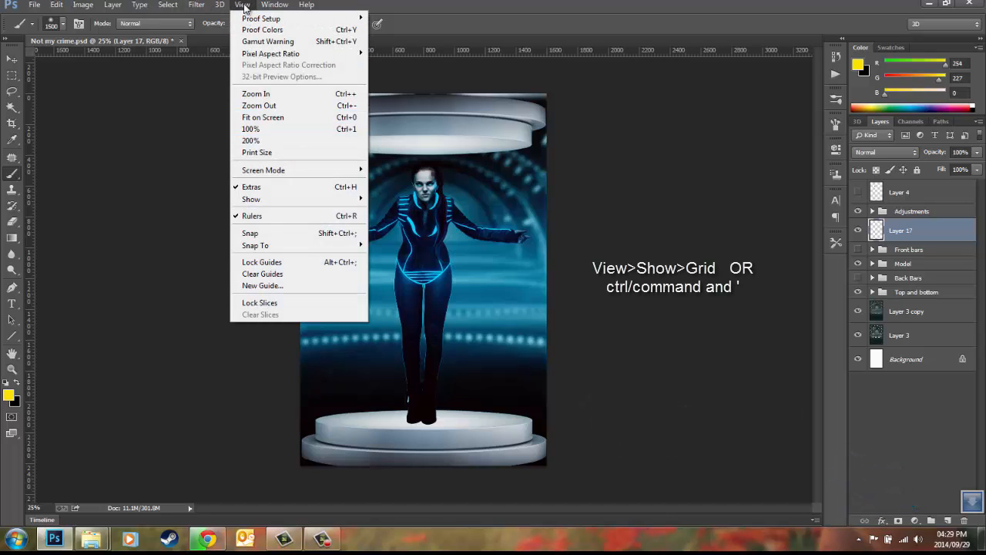
mouse_move(271, 204)
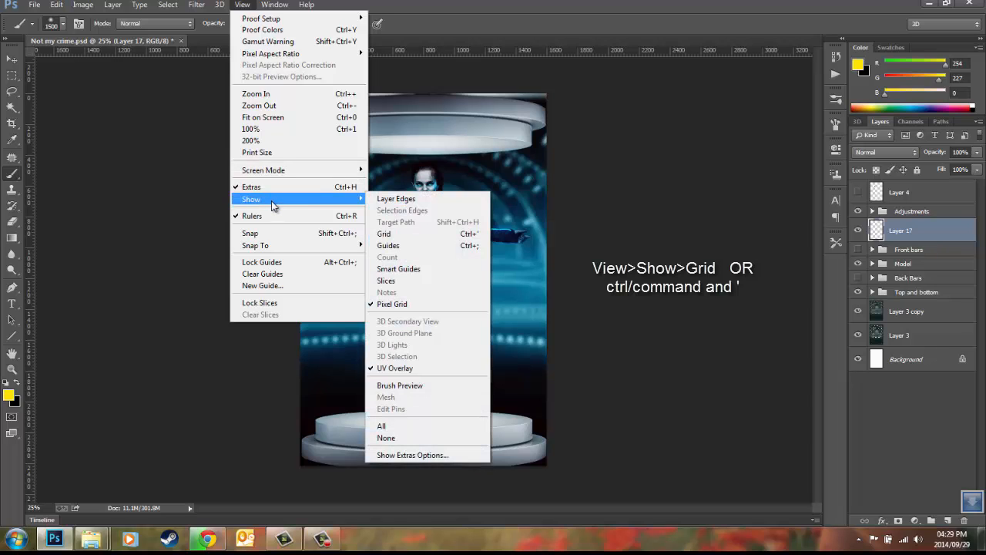
click(417, 241)
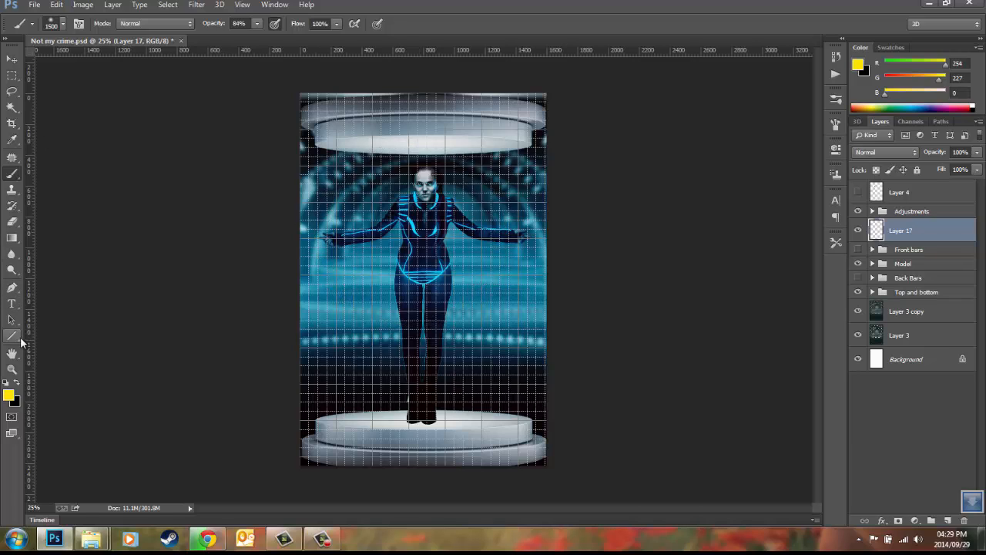
Show and select the palette layer, Layer 4, and set the foreground colour to #00b9fb by sampling its blue dot
click(12, 369)
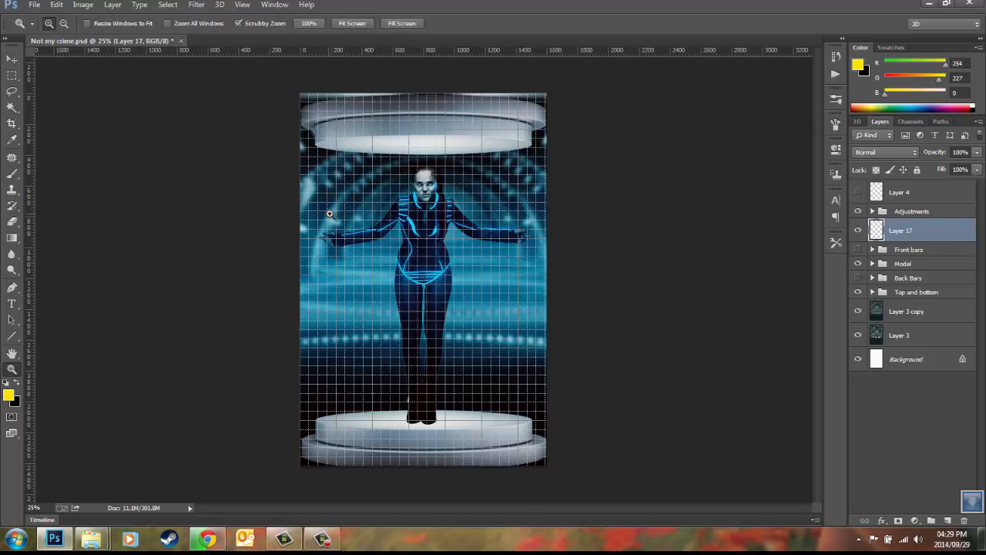
drag(331, 215, 535, 220)
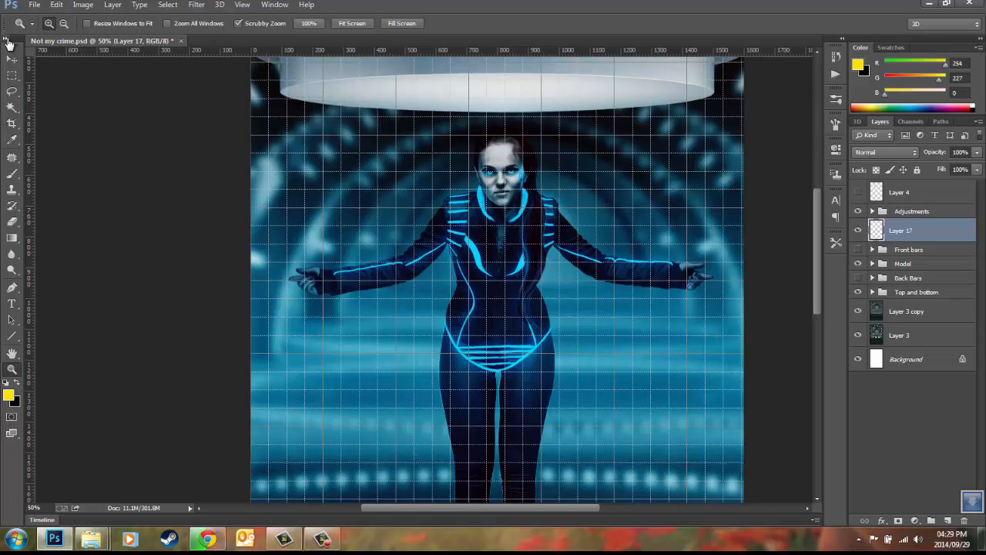
click(15, 76)
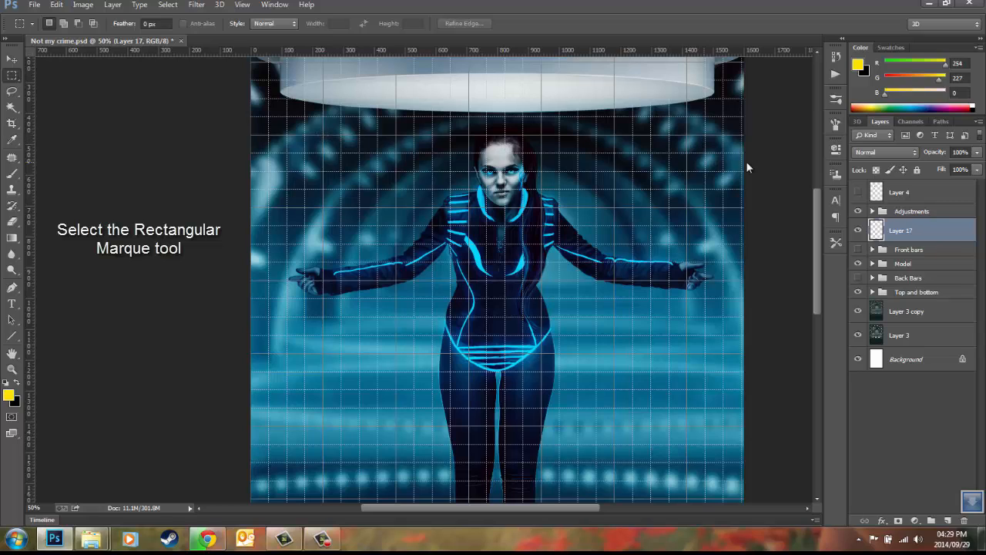
click(858, 192)
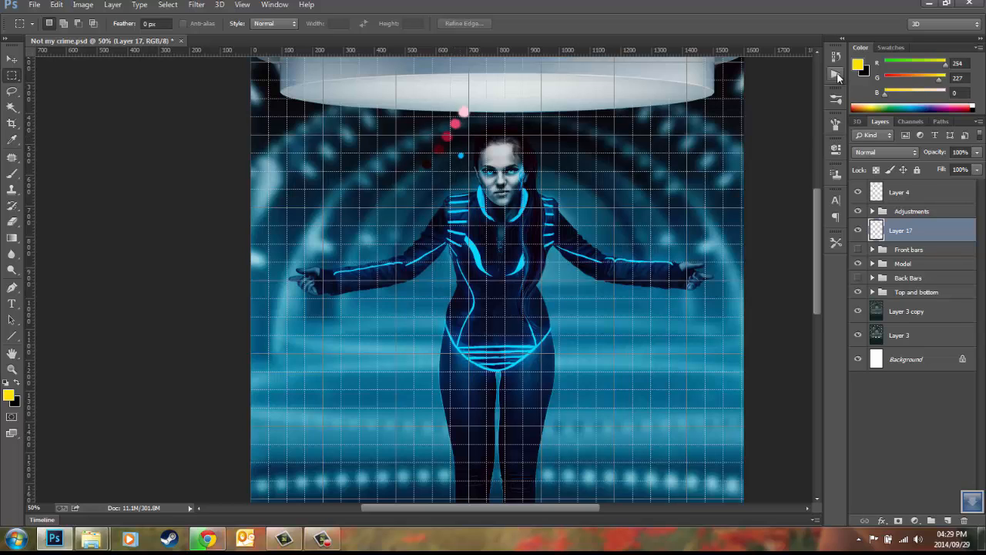
click(928, 194)
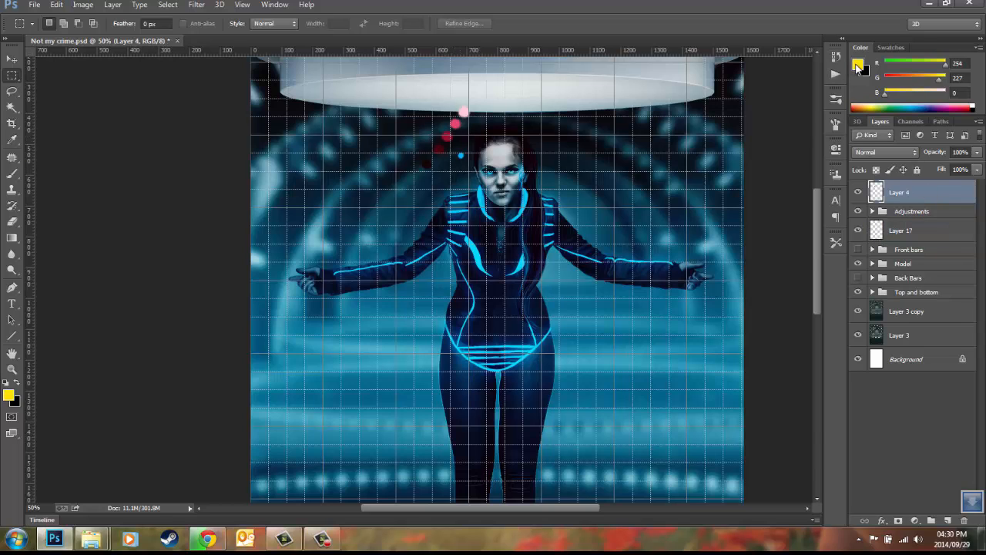
click(858, 66)
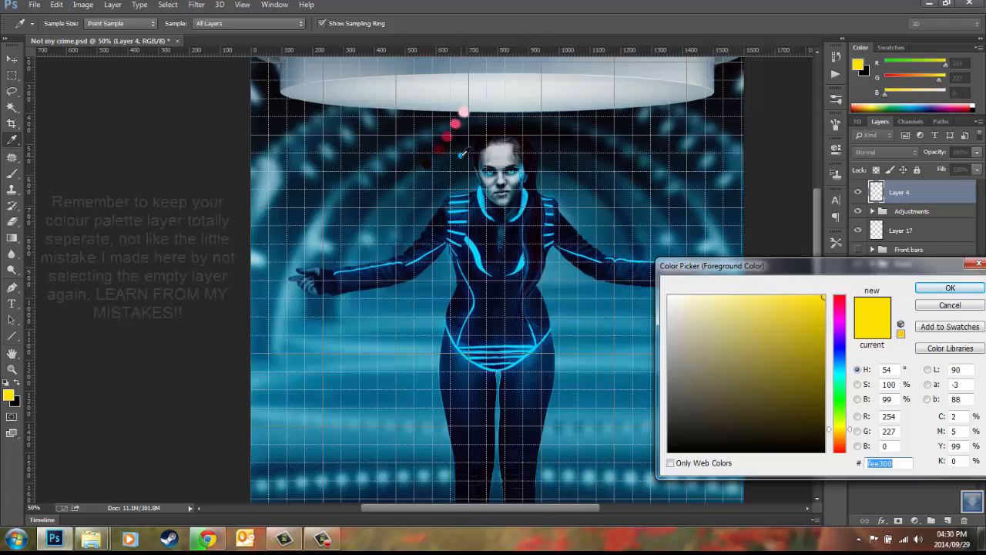
click(460, 155)
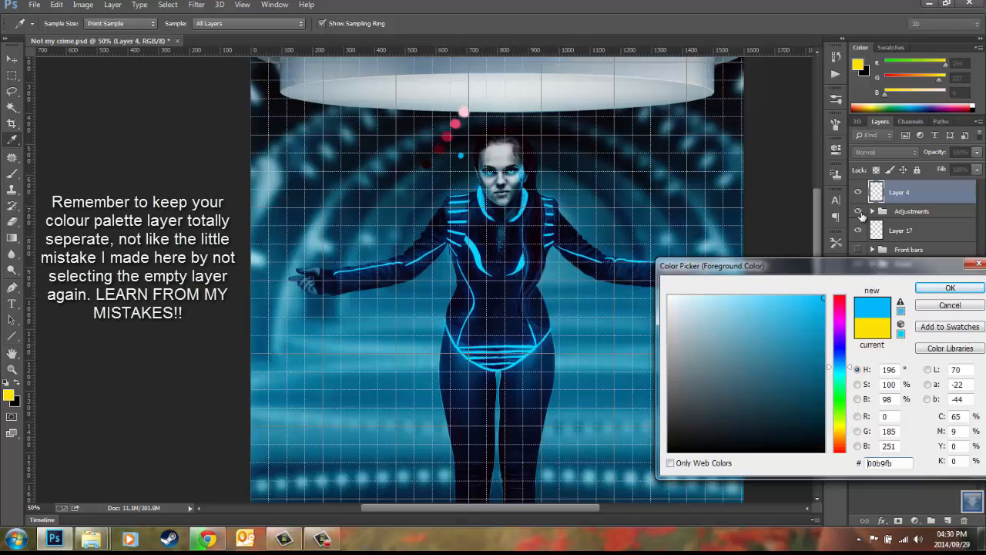
click(941, 290)
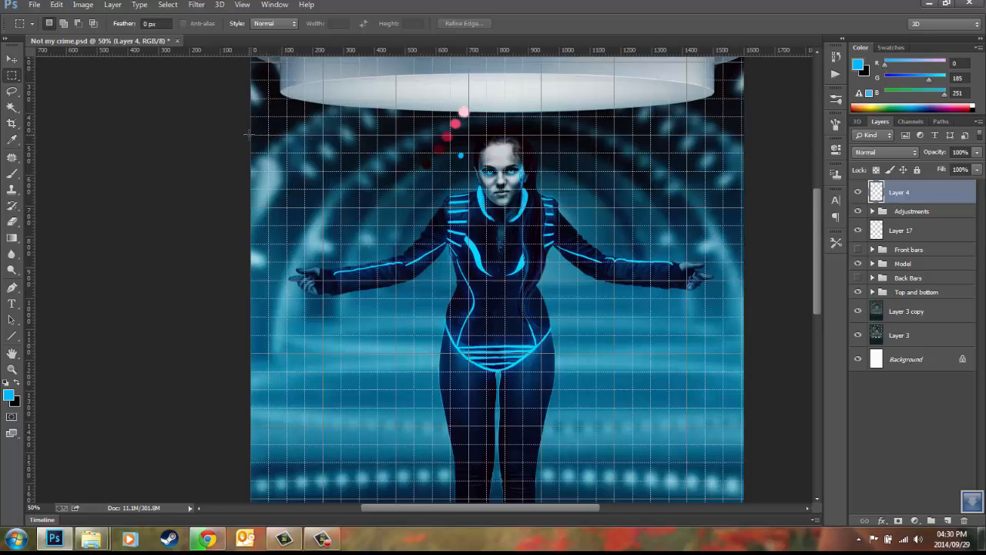
Select a rectangle about 176 by 60 px at the image's left edge, level with the model's hairline, and fill it with the blue foreground colour
drag(271, 144, 306, 152)
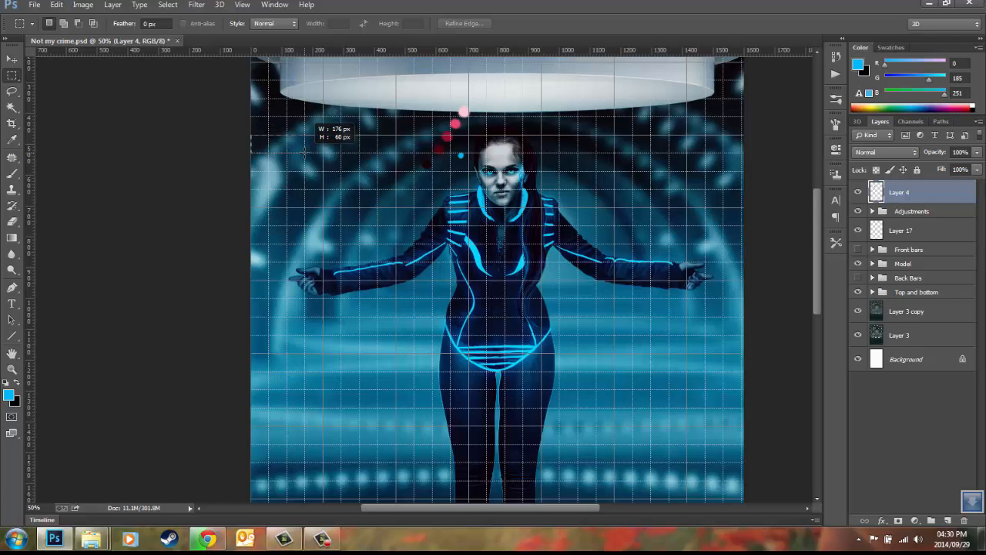
drag(306, 157, 305, 153)
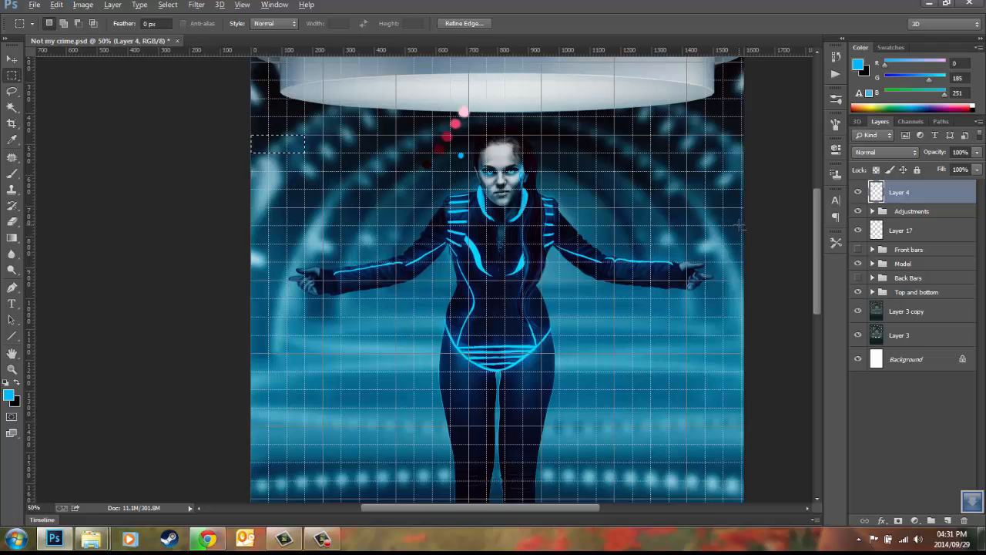
key(alt+BackSpace)
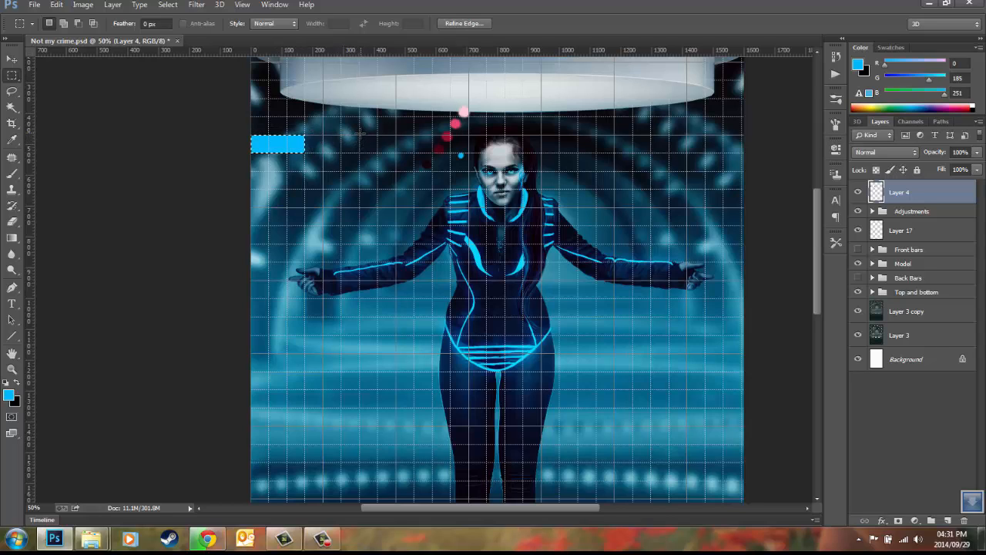
Fill four more equal blue rectangles along the same row up to the image's right edge, leaving gaps one rectangle wide
drag(359, 135, 414, 152)
key(alt+BackSpace)
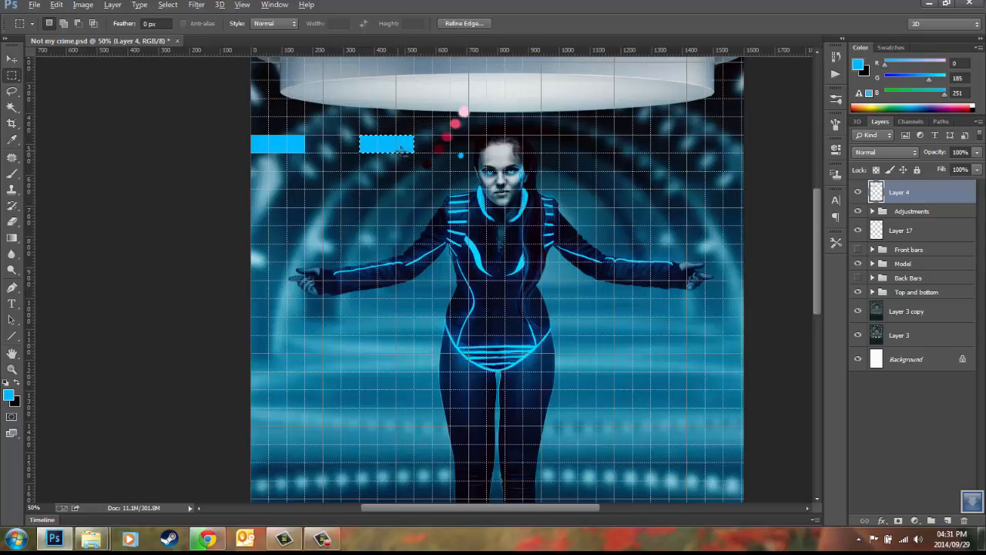
drag(458, 131, 523, 153)
key(alt+BackSpace)
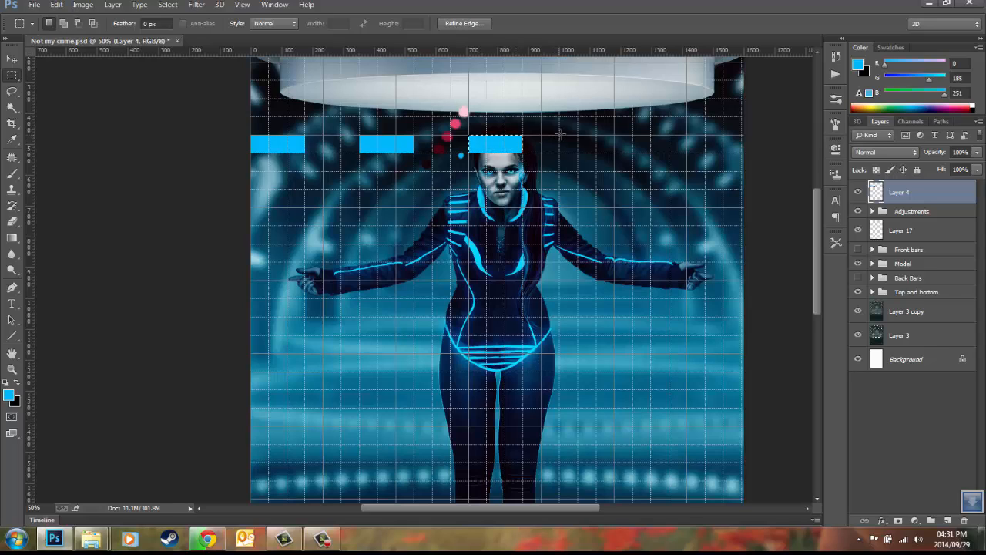
drag(578, 137, 633, 153)
key(alt+BackSpace)
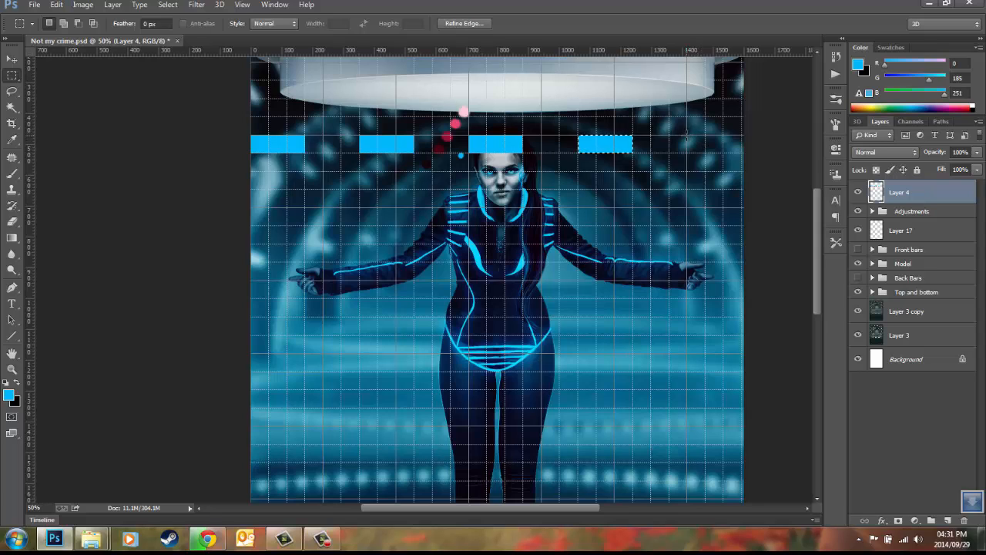
drag(686, 135, 742, 154)
key(alt+BackSpace)
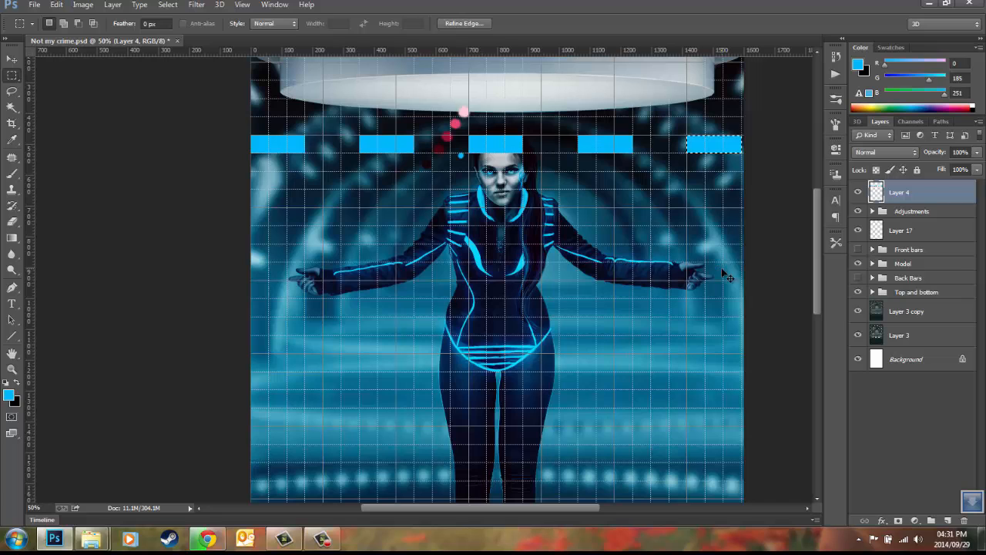
Clear the selection around the last blue rectangle and hide the grid over the canvas
key(ctrl+d)
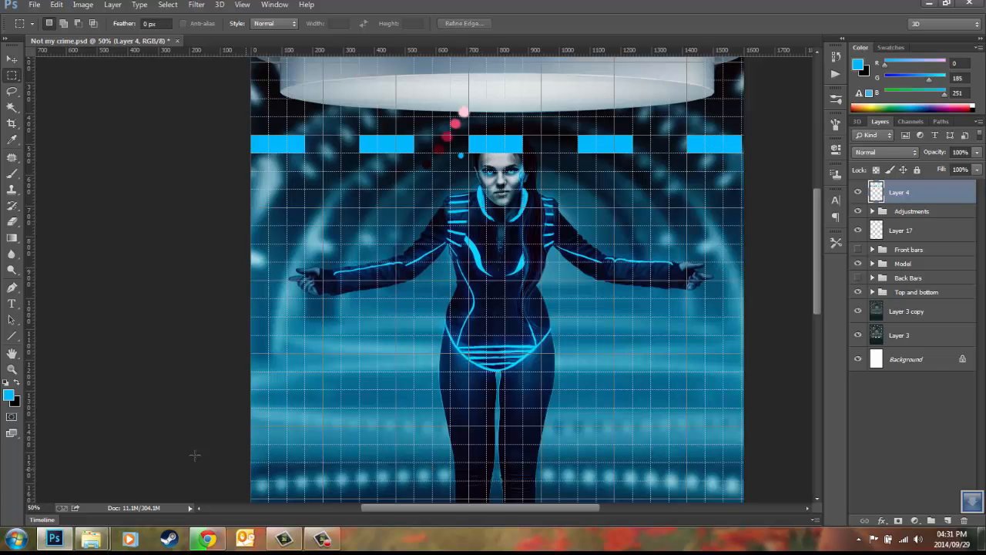
click(11, 368)
right_click(428, 318)
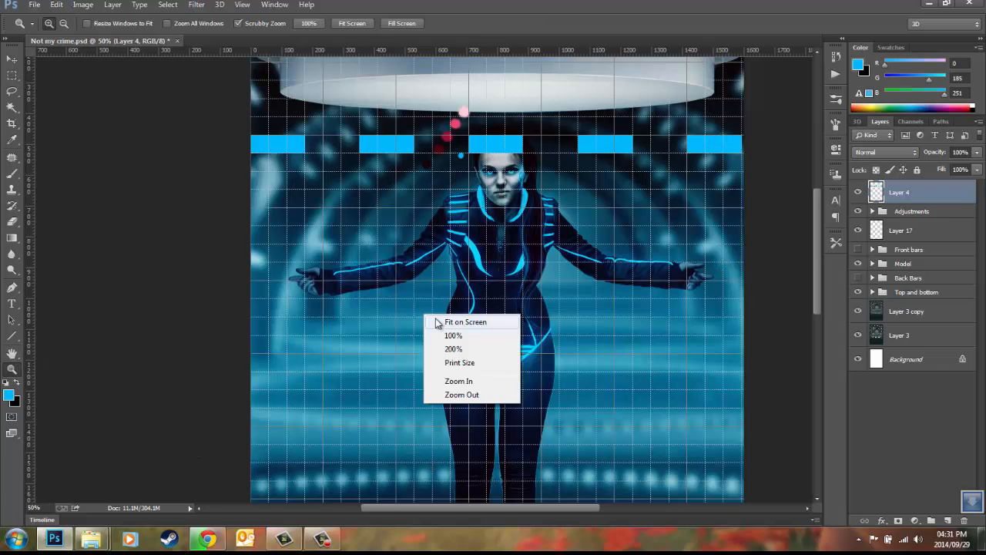
click(466, 326)
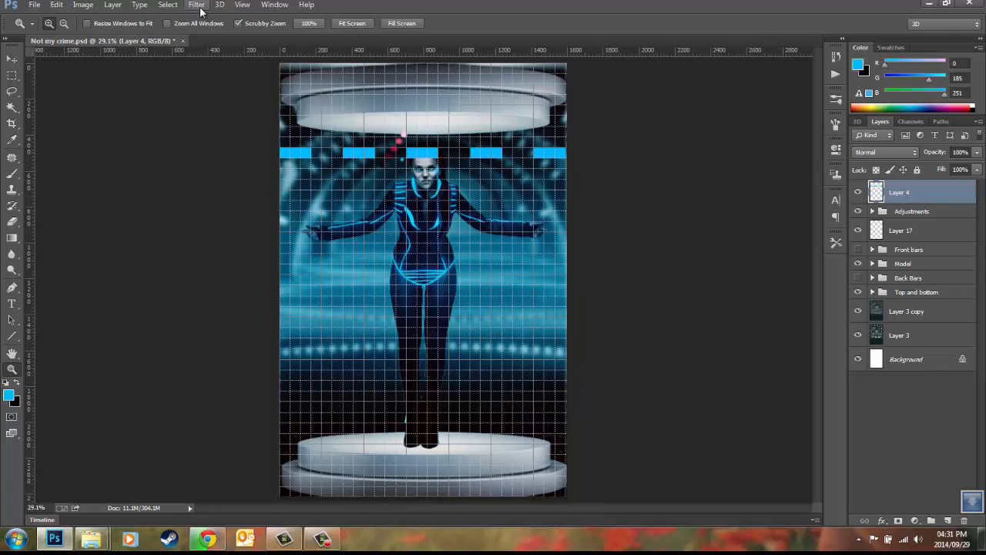
click(242, 5)
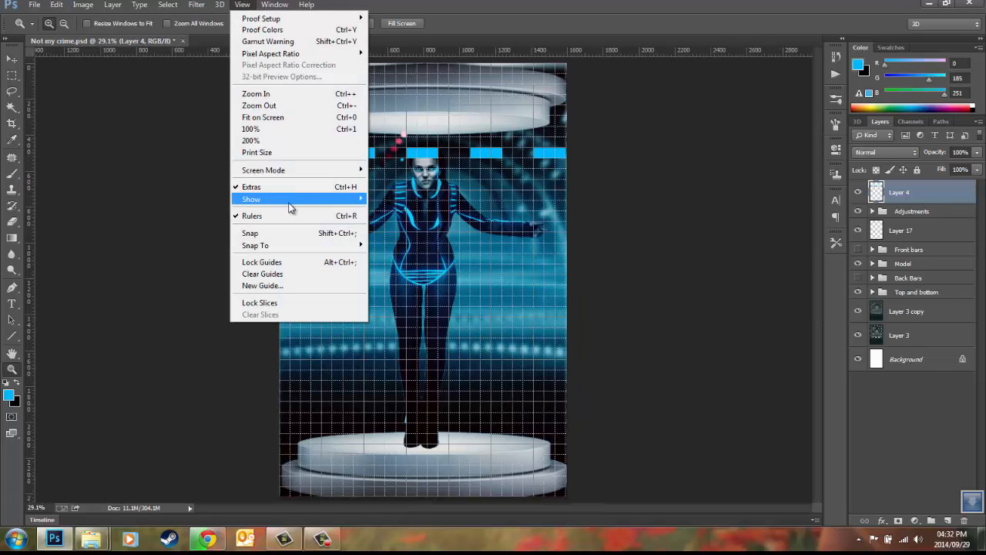
mouse_move(255, 199)
click(408, 235)
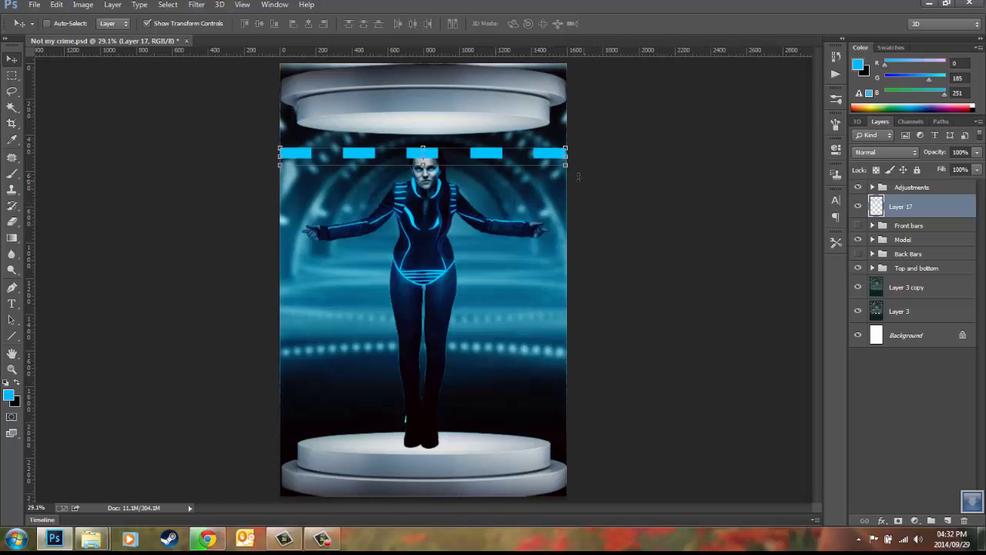
Rotate Layer 17's row of blue rectangles 90° and place it as a vertical column just right of the model's body
drag(574, 172, 406, 327)
drag(416, 166, 475, 230)
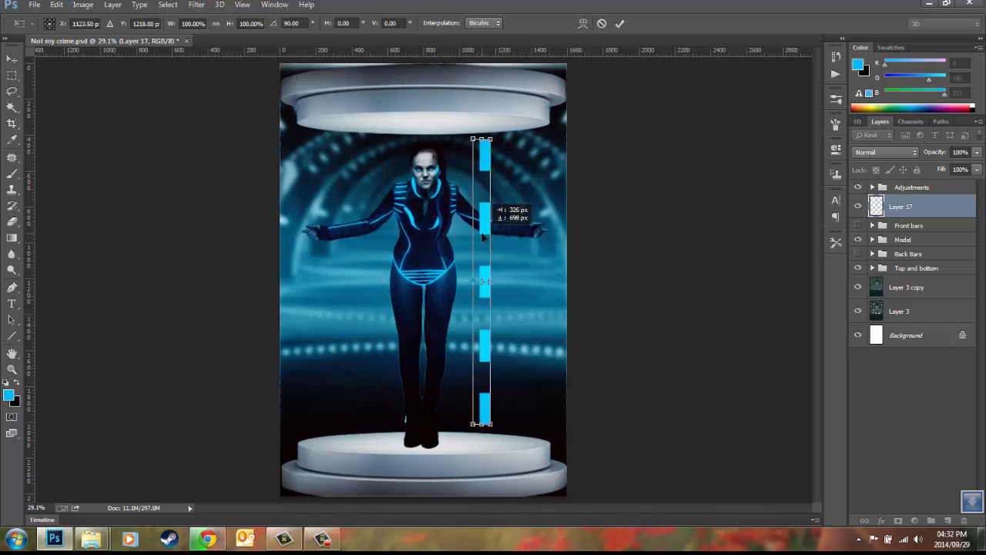
click(621, 23)
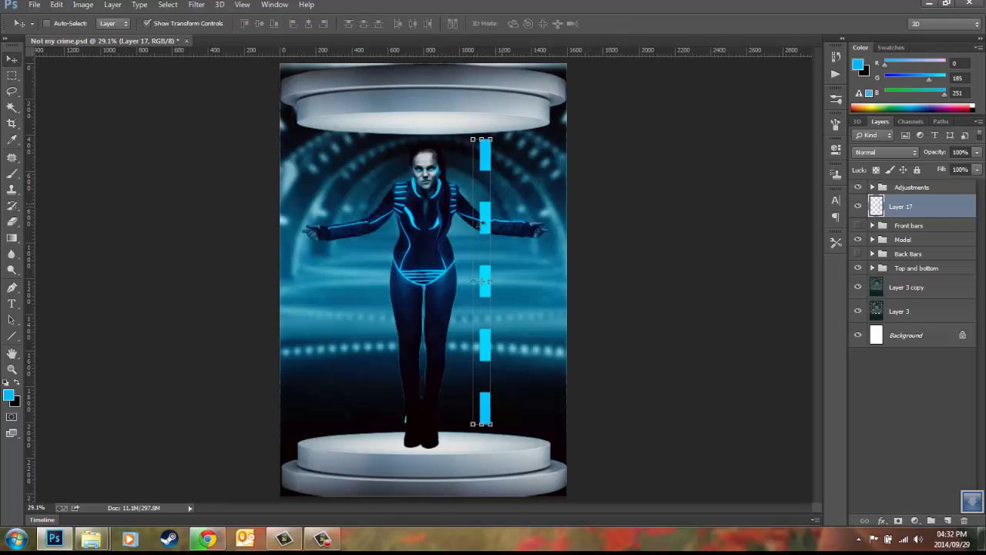
Apply a Motion Blur at a 90° angle to Layer 17, adjusting the distance so the rectangles blend into one soft vertical bar
click(196, 5)
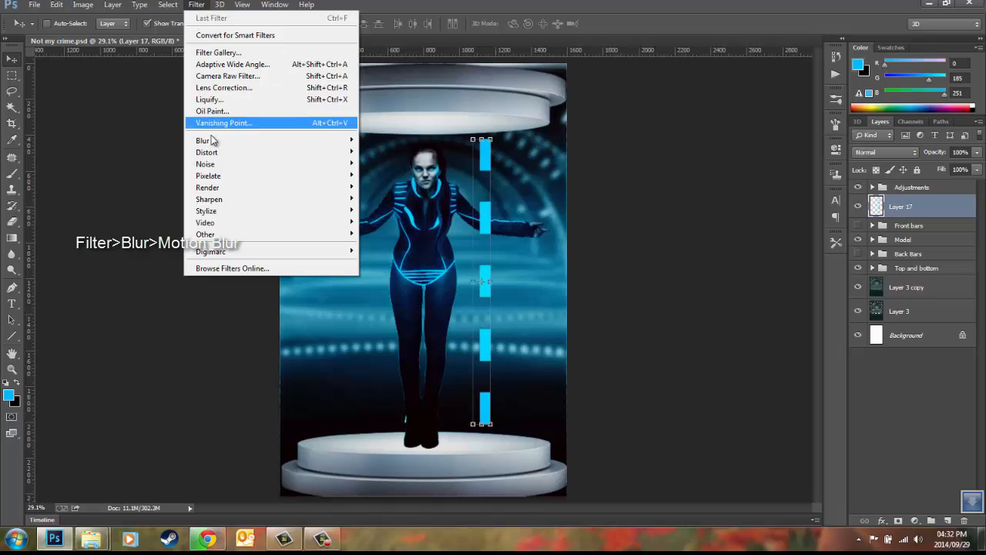
mouse_move(220, 141)
click(383, 251)
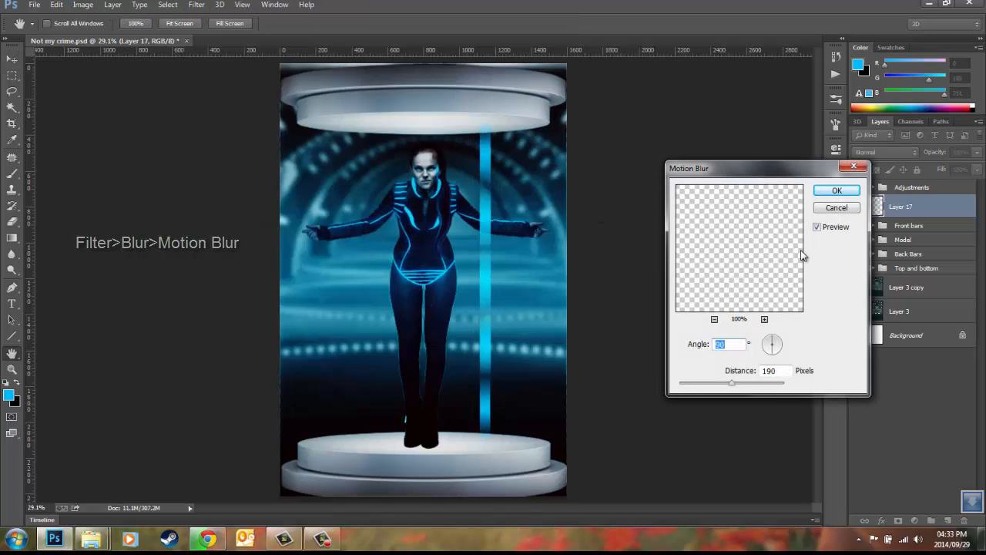
click(818, 227)
click(818, 227)
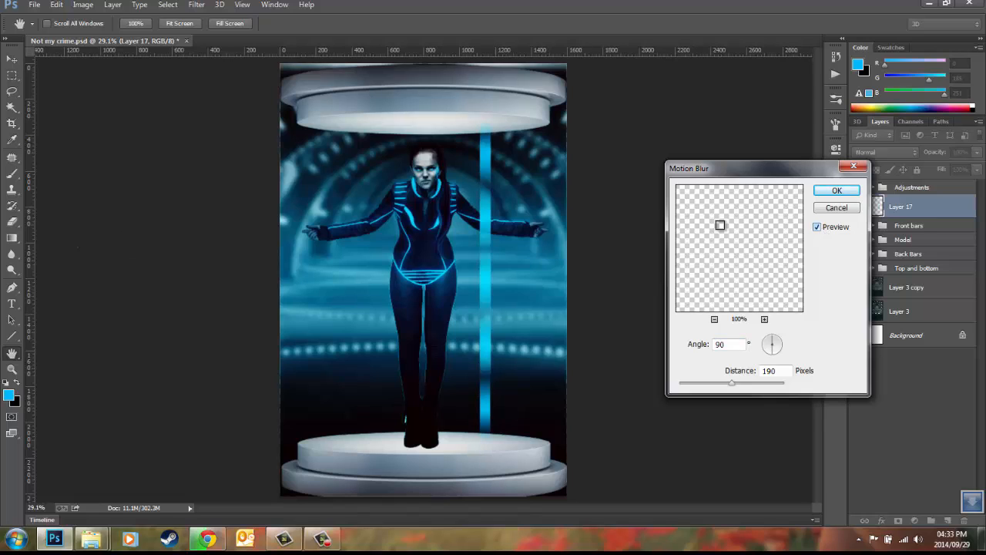
drag(733, 387, 722, 389)
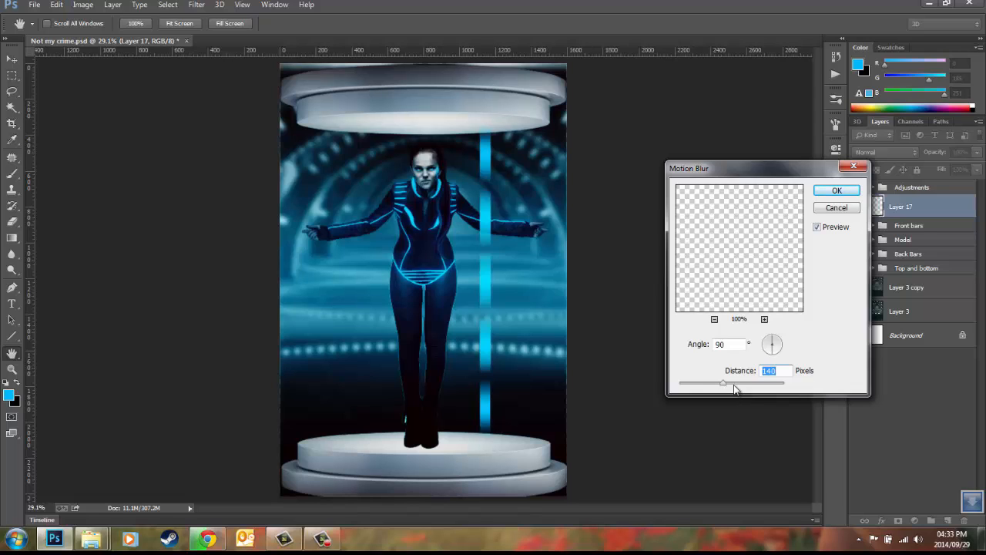
click(733, 385)
drag(727, 387, 725, 388)
click(838, 191)
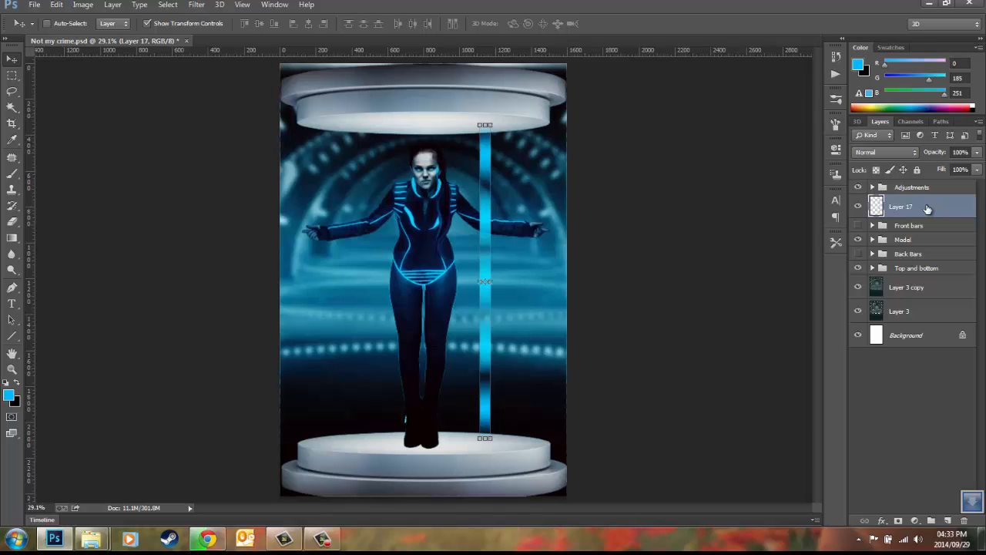
Duplicate the blurred bar on Layer 17 nine times
key(ctrl+j)
key(ctrl+j)
key(ctrl+j)
key(ctrl+j)
key(ctrl+j)
key(ctrl+j)
key(ctrl+j)
key(ctrl+j)
key(ctrl+j)
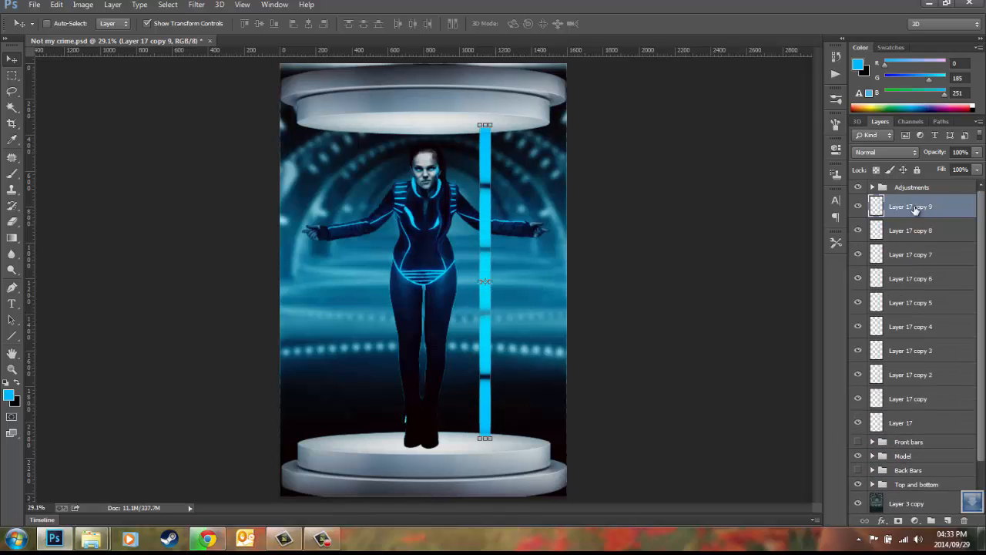
Hide all nine copies of Layer 17, leaving only the original bar visible
click(857, 206)
click(858, 230)
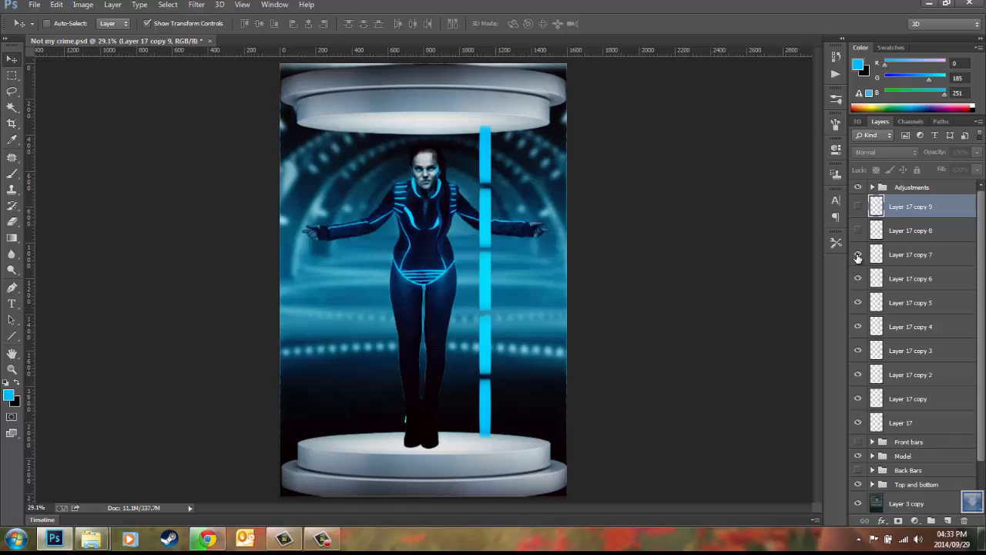
click(857, 254)
click(858, 278)
click(857, 302)
click(858, 327)
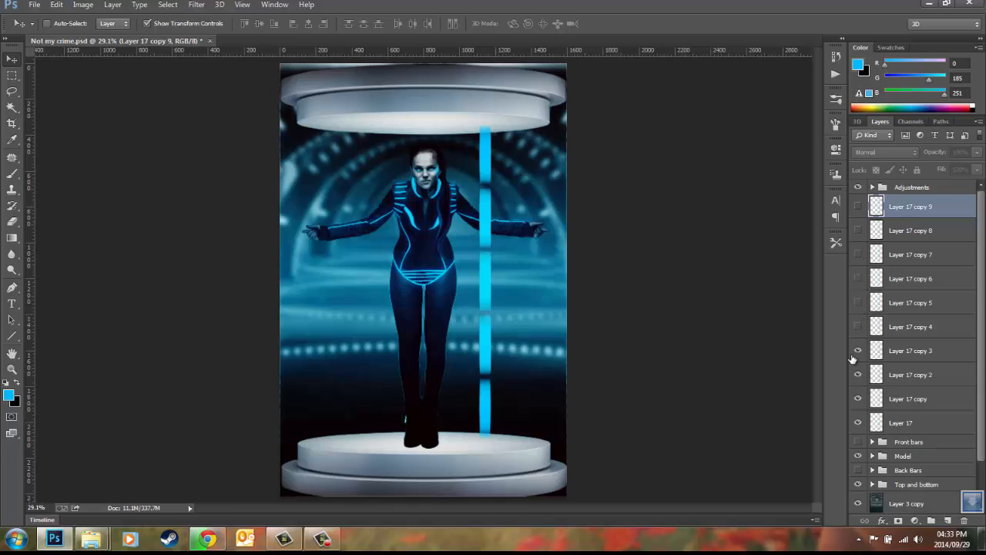
click(857, 350)
click(858, 375)
click(857, 398)
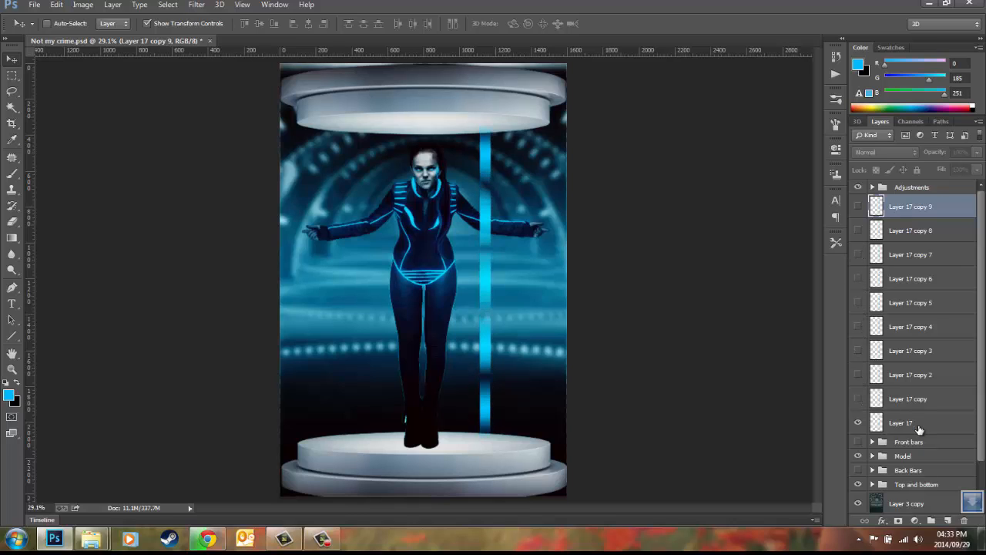
Move the Layer 17 bar to the left part of the platforms and stretch it to span from the upper to the lower platform
click(921, 424)
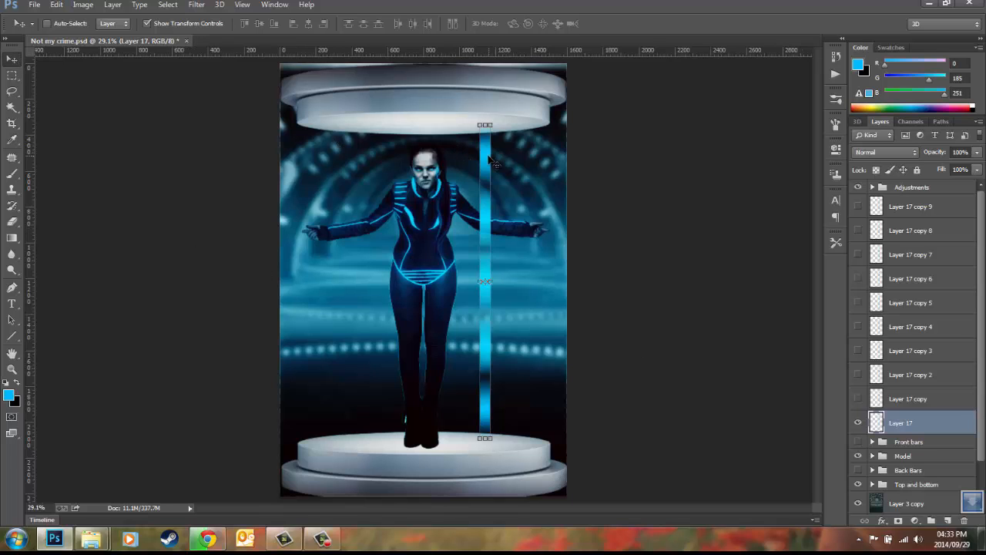
drag(488, 161, 326, 151)
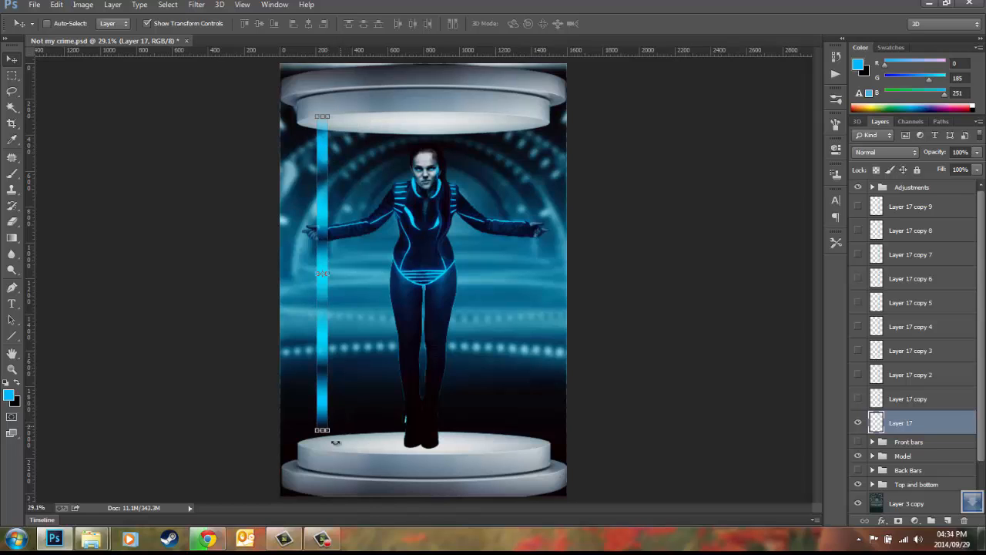
drag(328, 429, 343, 448)
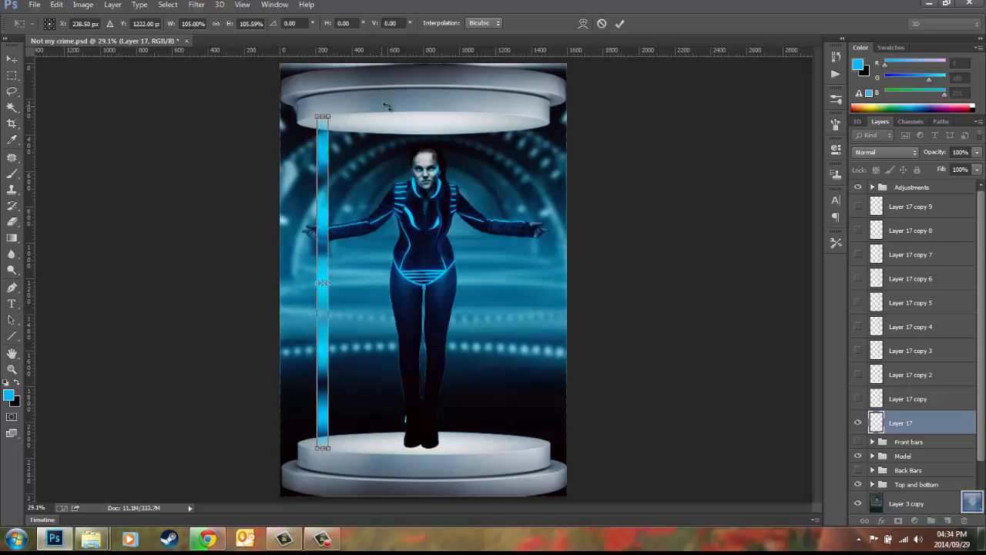
click(620, 23)
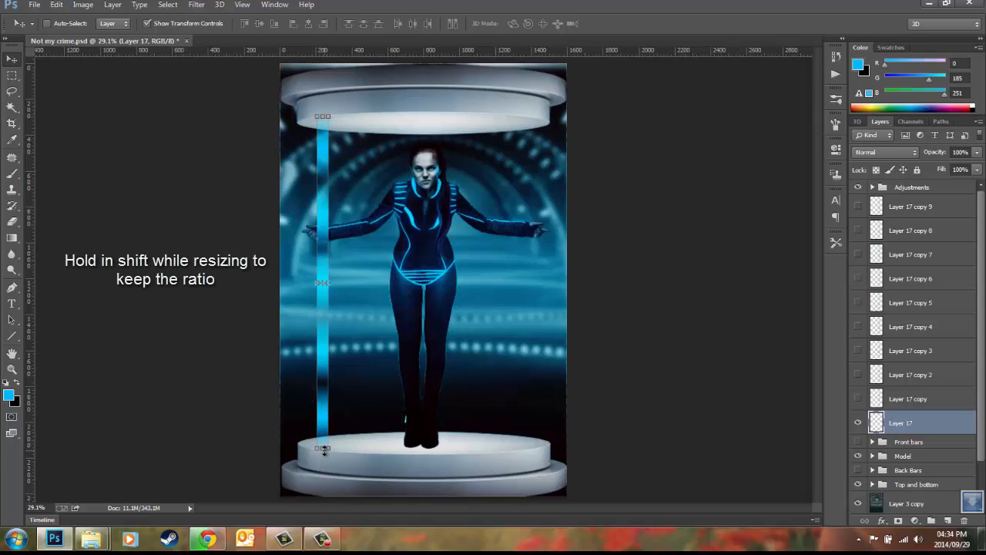
drag(329, 448, 377, 452)
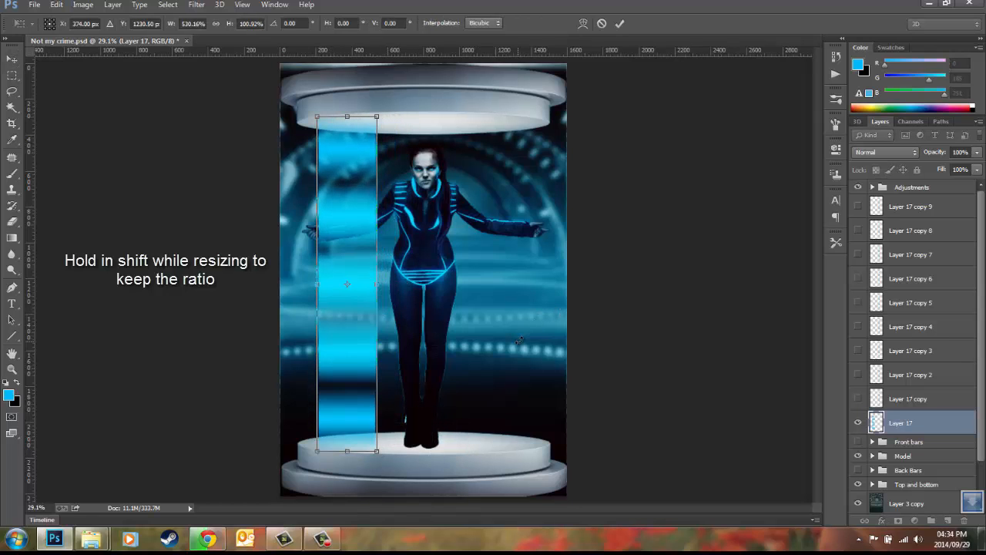
key(ctrl+z)
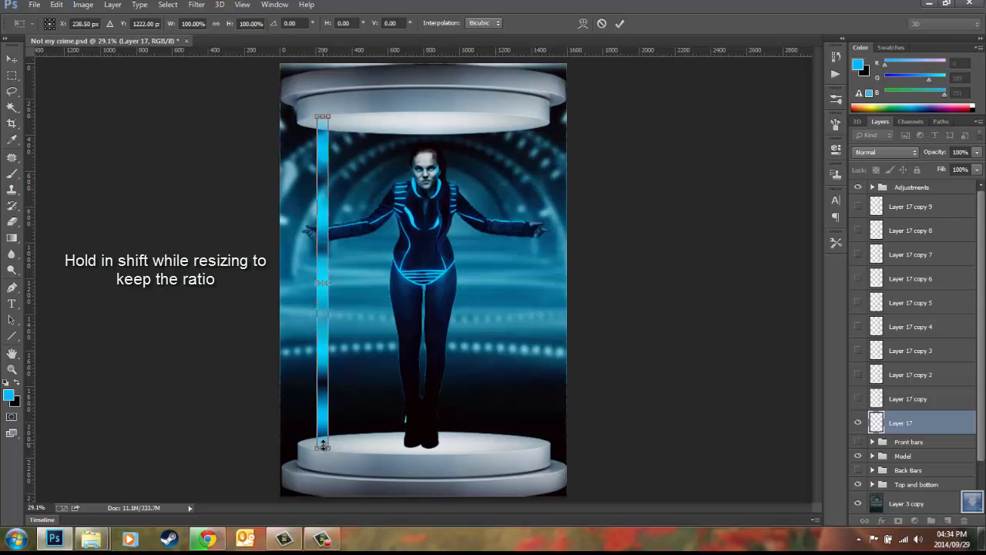
mouse_move(323, 452)
mouse_down()
mouse_move(317, 398)
mouse_move(323, 455)
mouse_up()
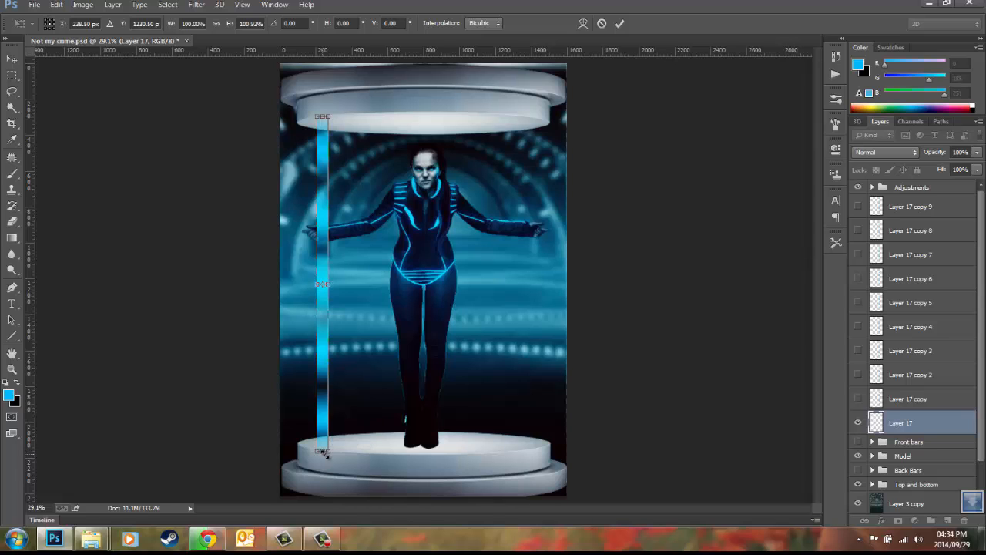
click(619, 24)
Show Layer 17 copy, place its bar between the first bar and the model, and scale it about 108% to reach the lower platform
click(920, 398)
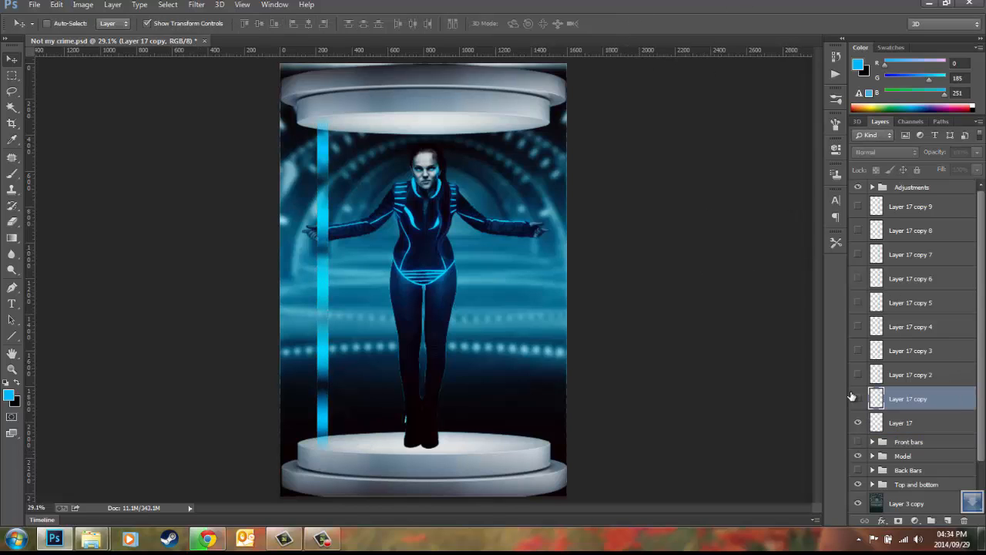
click(855, 397)
drag(487, 168, 370, 154)
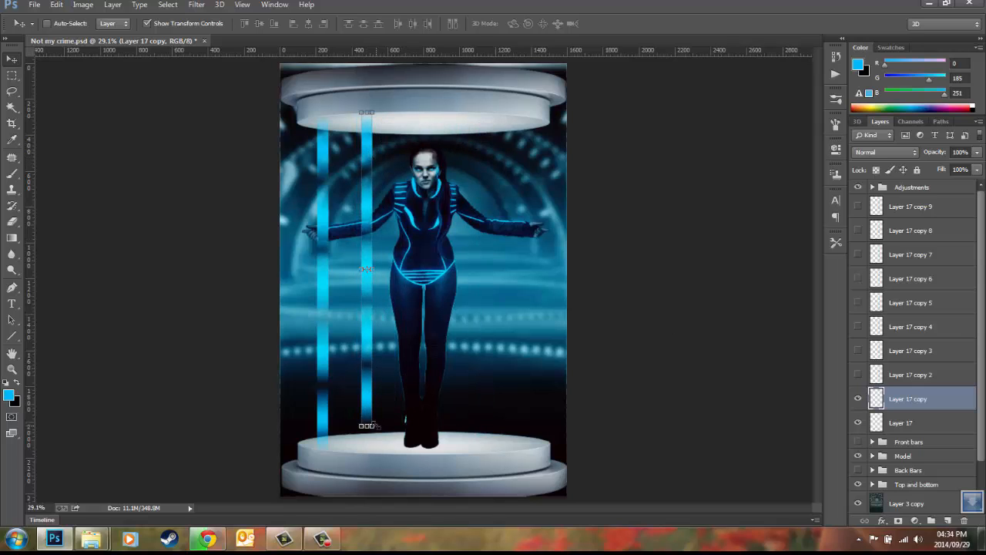
drag(373, 428, 389, 452)
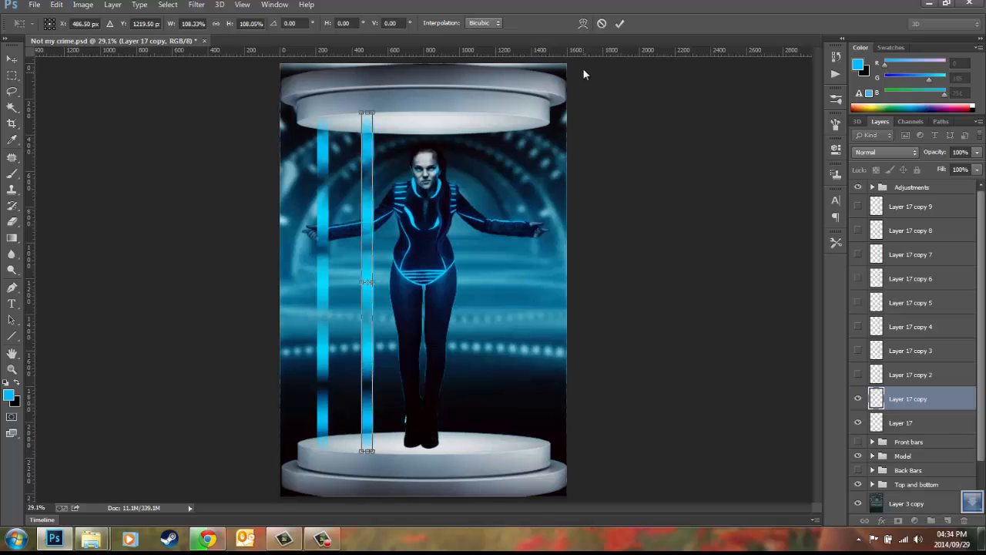
click(619, 23)
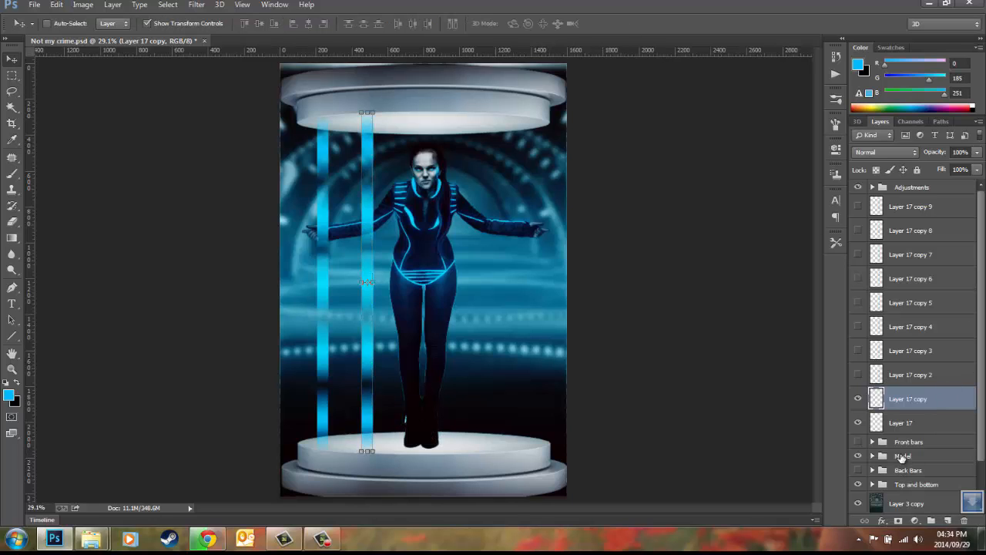
Show and expand the Front bars group, and hide Layer 17, Layer 17 copy and the group's Layer 15
click(858, 443)
click(873, 442)
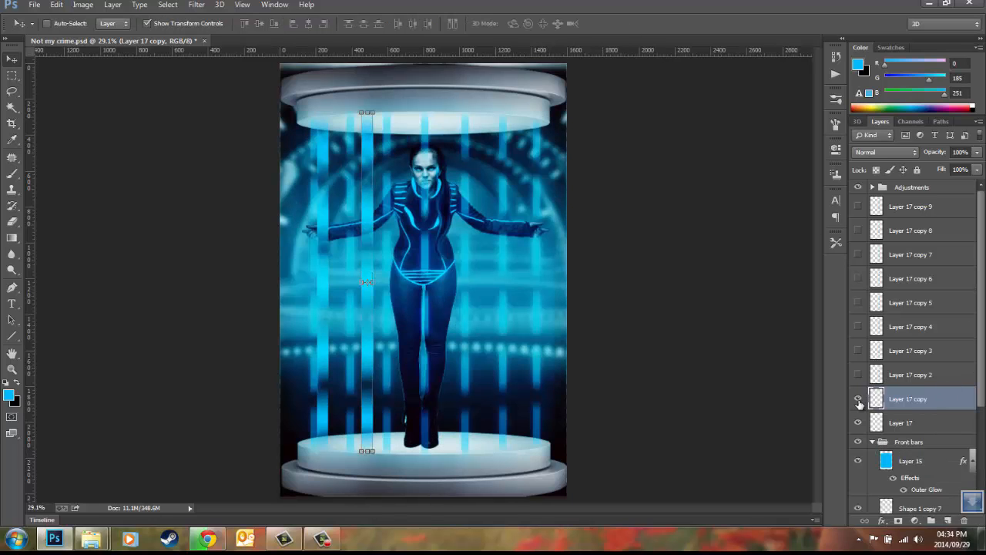
drag(857, 398, 858, 423)
scroll(899, 475, down, 3)
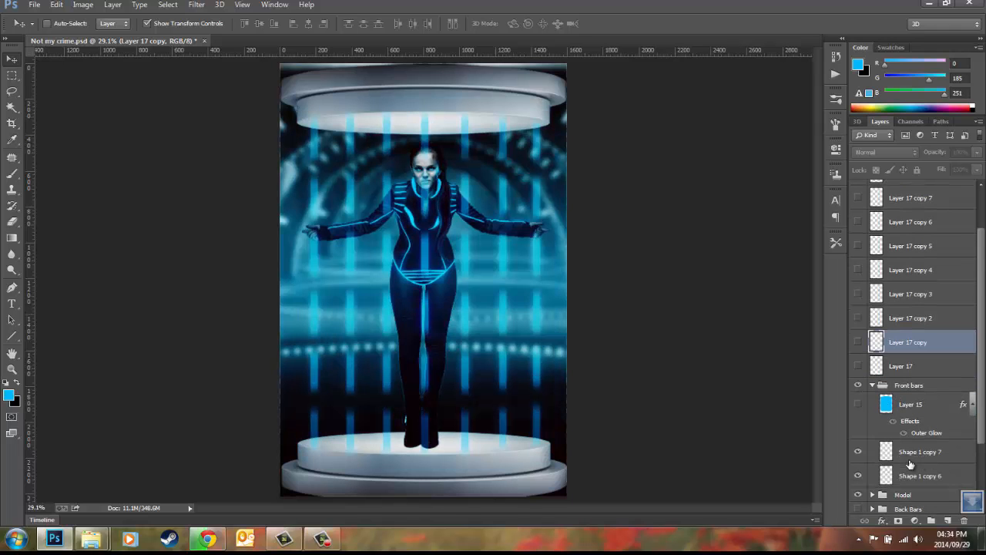
Hide Shape 1 copy 6 and toggle the visibility of Shape 1 copy 7 to examine the merged front bars
click(858, 452)
click(858, 452)
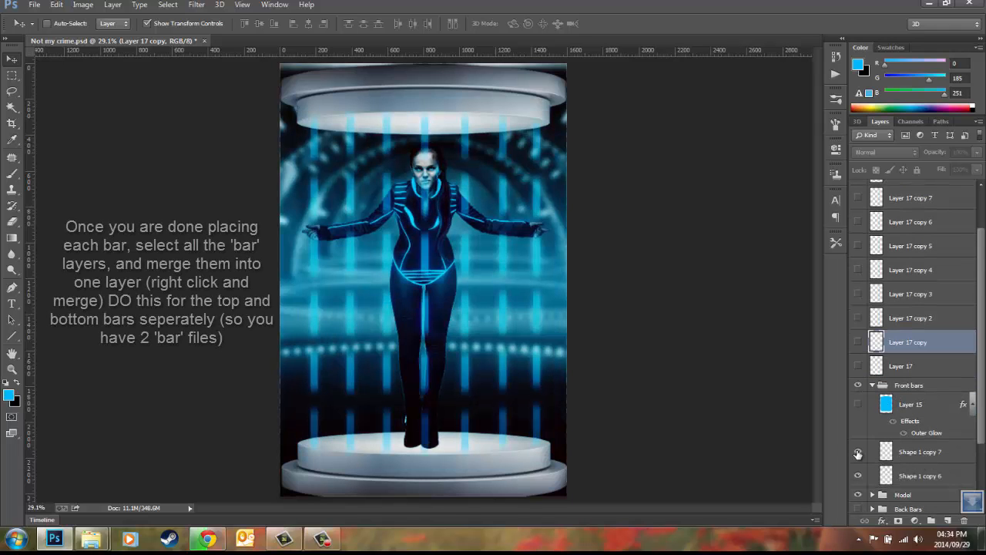
click(858, 453)
click(858, 452)
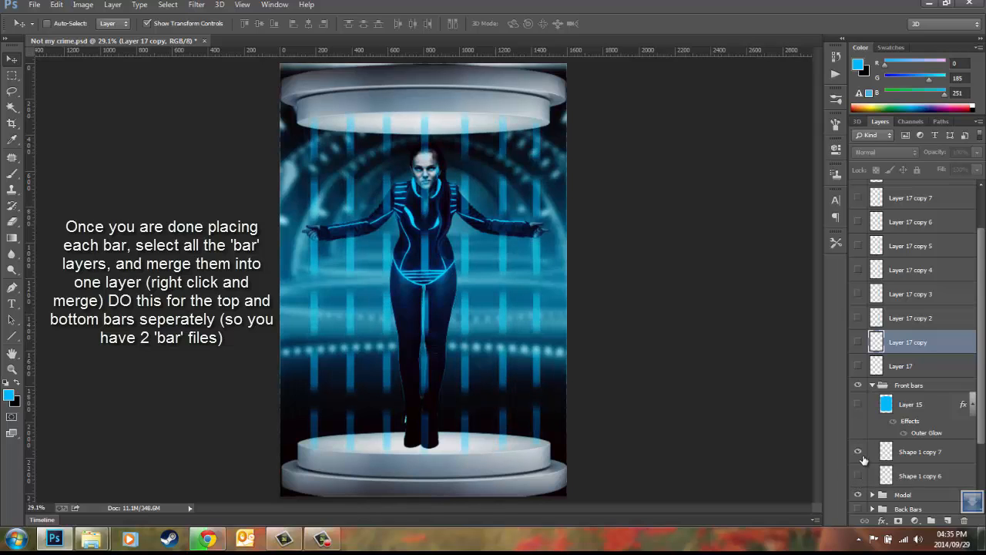
click(859, 456)
click(858, 455)
Move Layer 17 copy 4 in the layer stack to directly below the Model group and above Back Bars
scroll(939, 431, down, 2)
scroll(928, 400, up, 3)
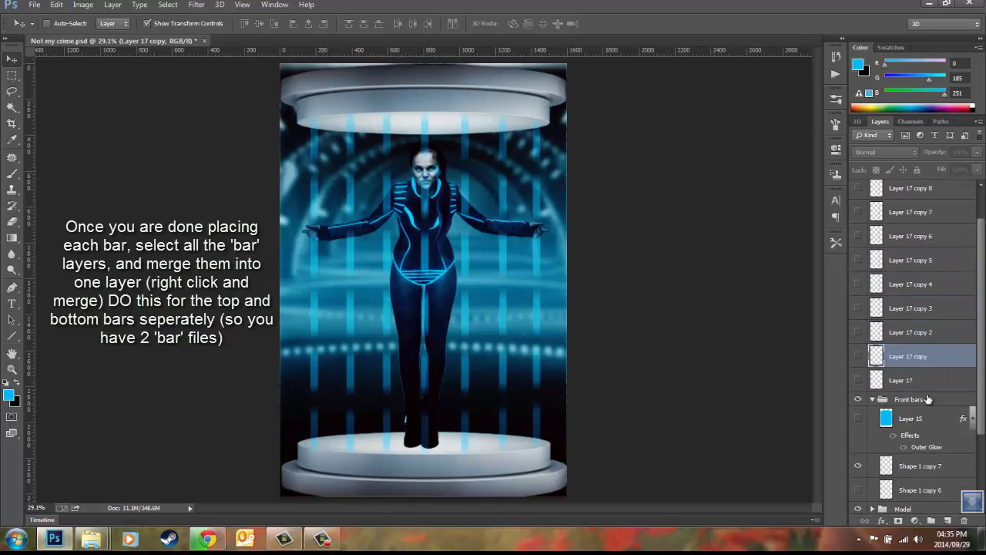
scroll(928, 305, down, 1)
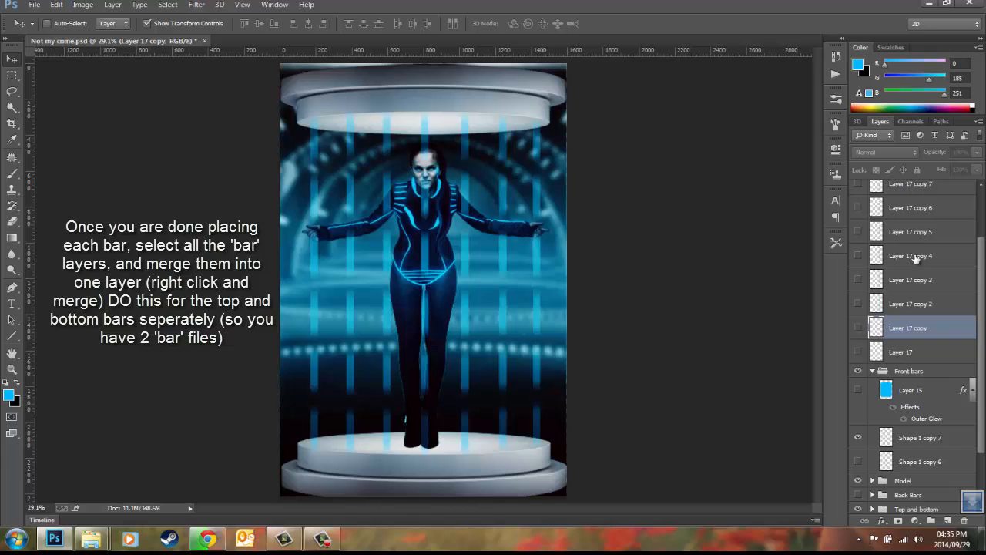
drag(916, 258, 907, 316)
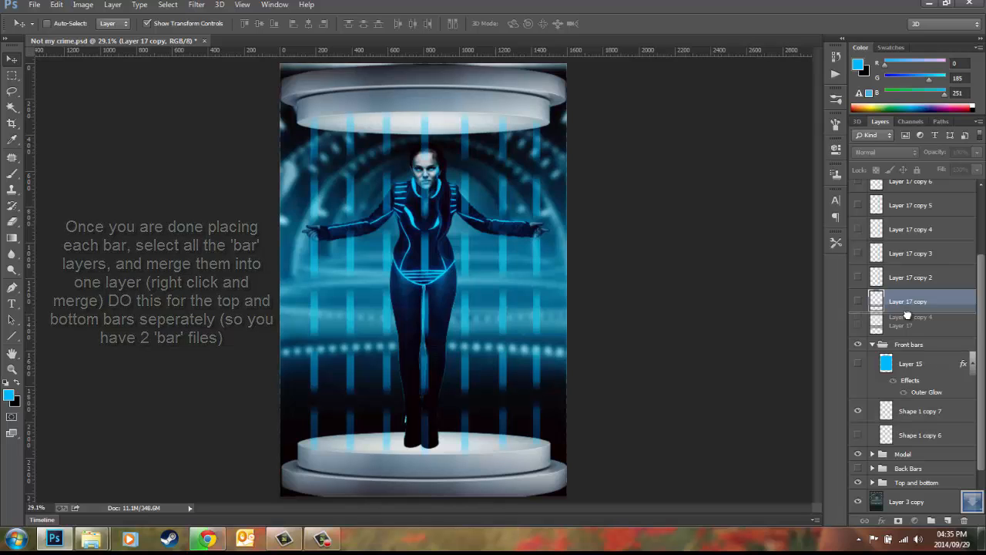
drag(907, 315, 916, 462)
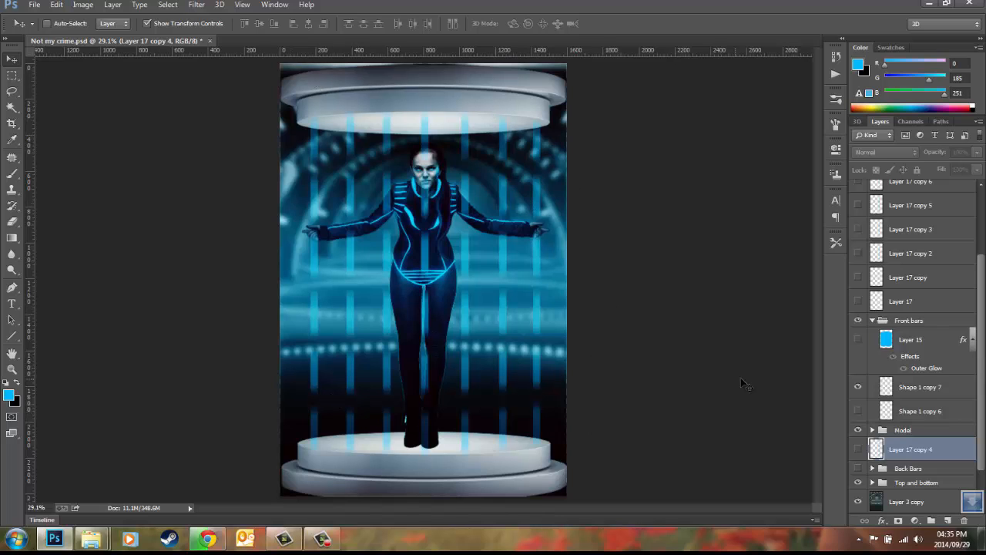
Delete Layer 17 and all of its copies, including Layer 17 copy 4 below the Model group
scroll(933, 384, up, 3)
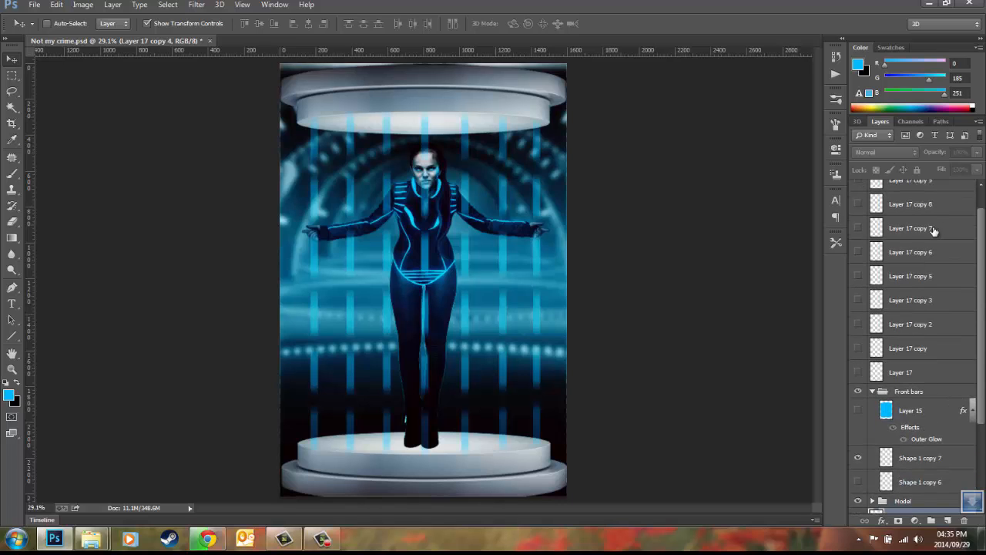
click(928, 218)
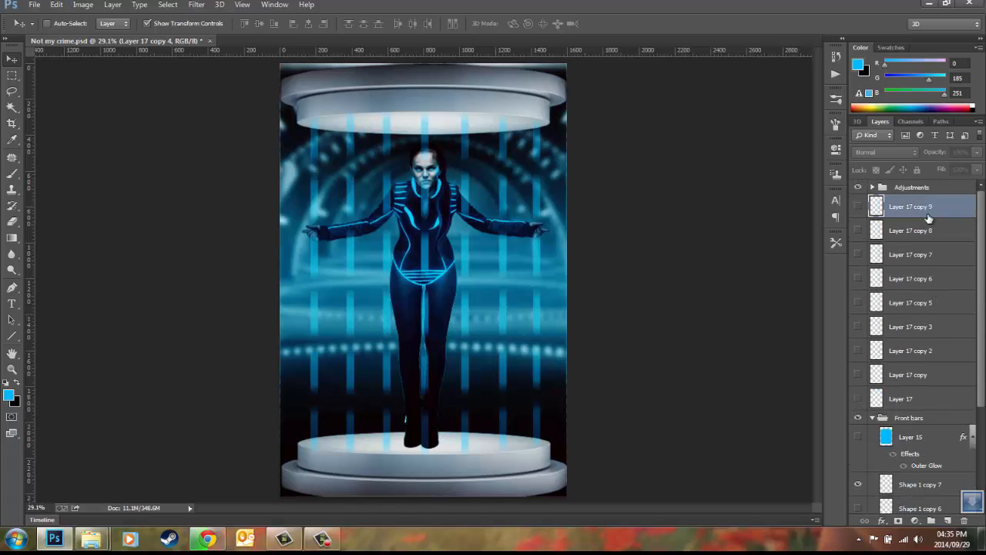
shift+click(927, 399)
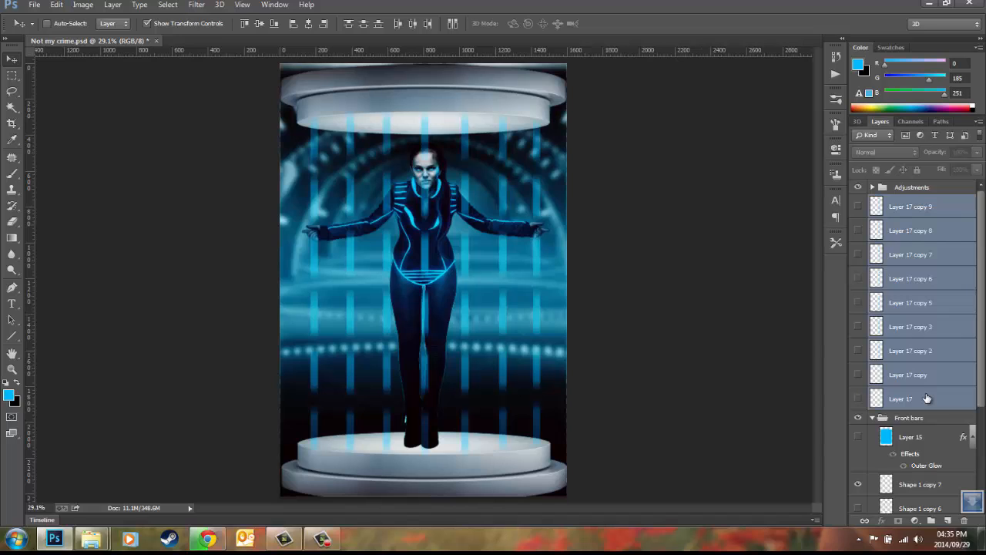
key(Delete)
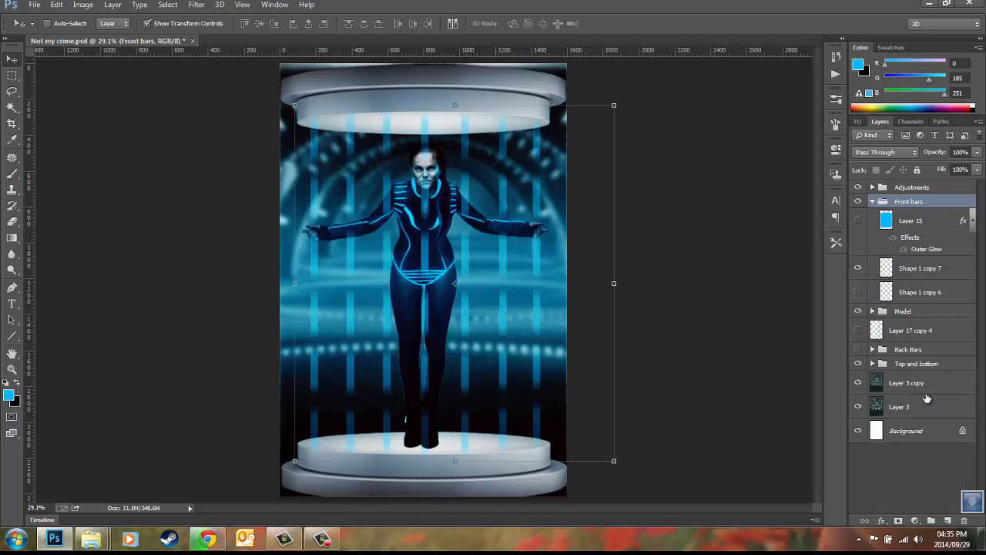
click(931, 332)
key(Delete)
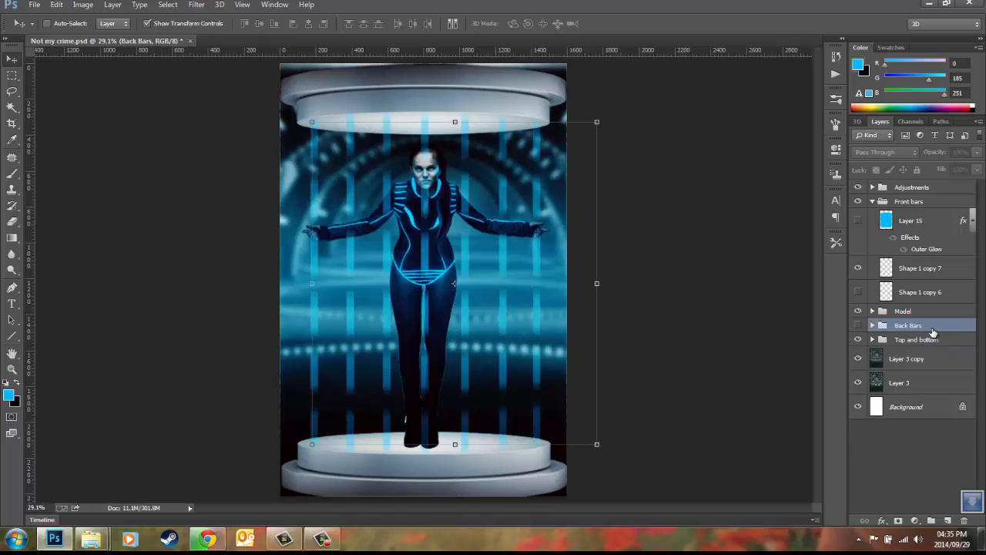
Show and expand the Back Bars group, and hide its Shape 1 copy 12 layer
click(859, 327)
click(872, 325)
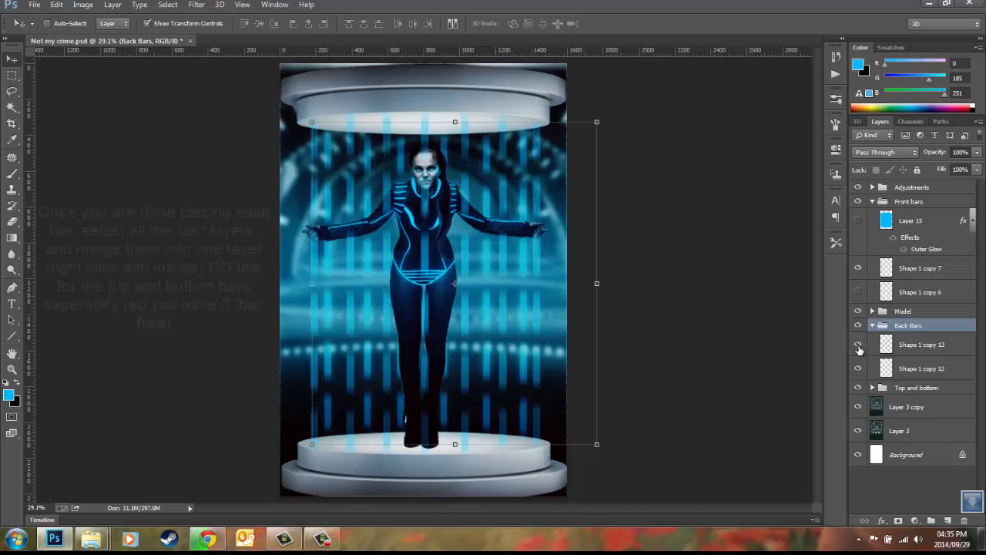
click(859, 370)
Toggle the visibility of Shape 1 copy 13 and Shape 1 copy 7 to compare the merged back and front bars
click(858, 346)
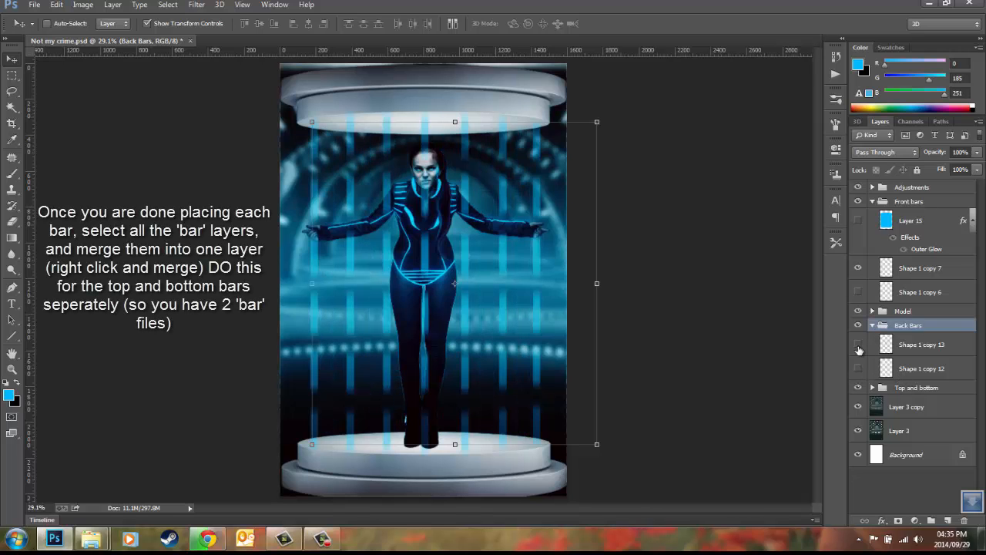
click(858, 344)
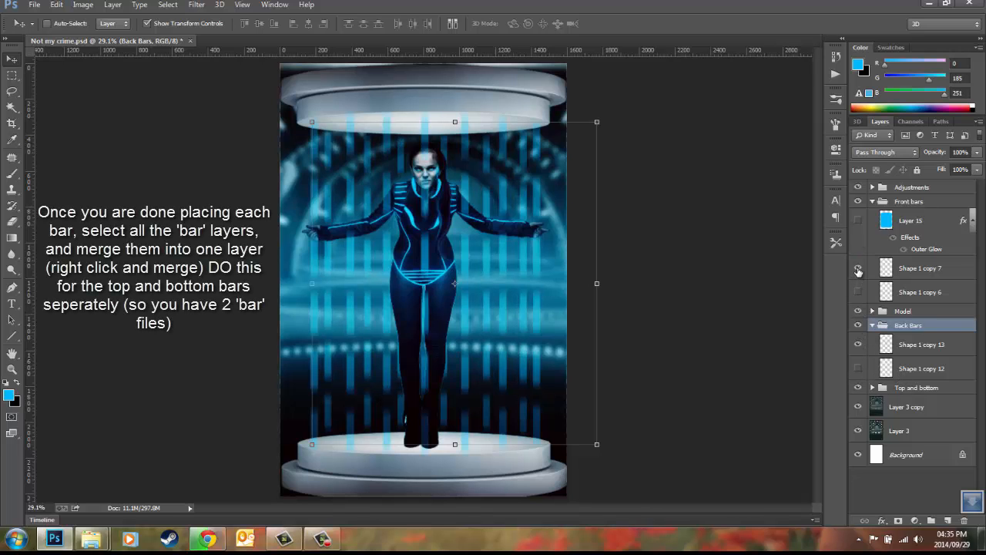
click(858, 268)
click(859, 268)
click(858, 345)
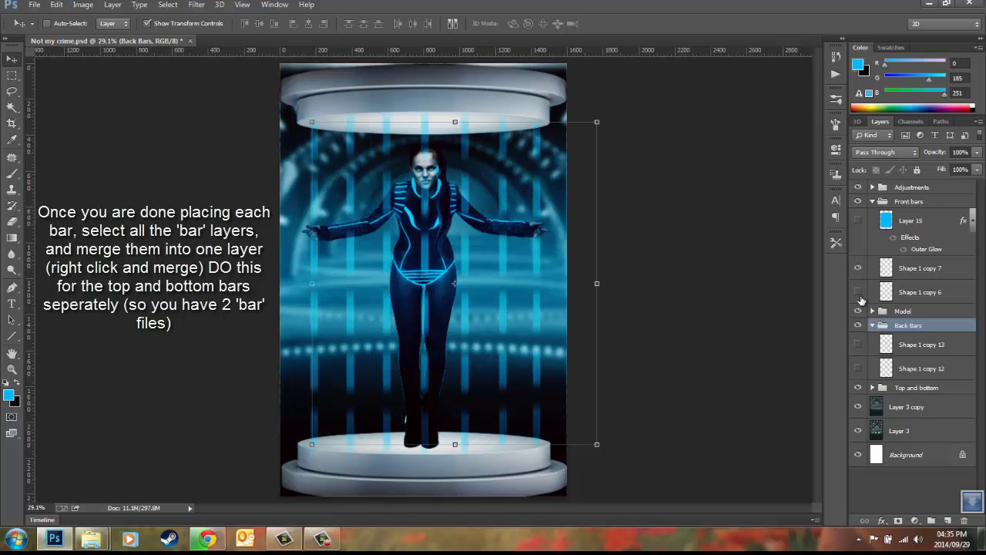
click(858, 344)
click(858, 268)
click(858, 269)
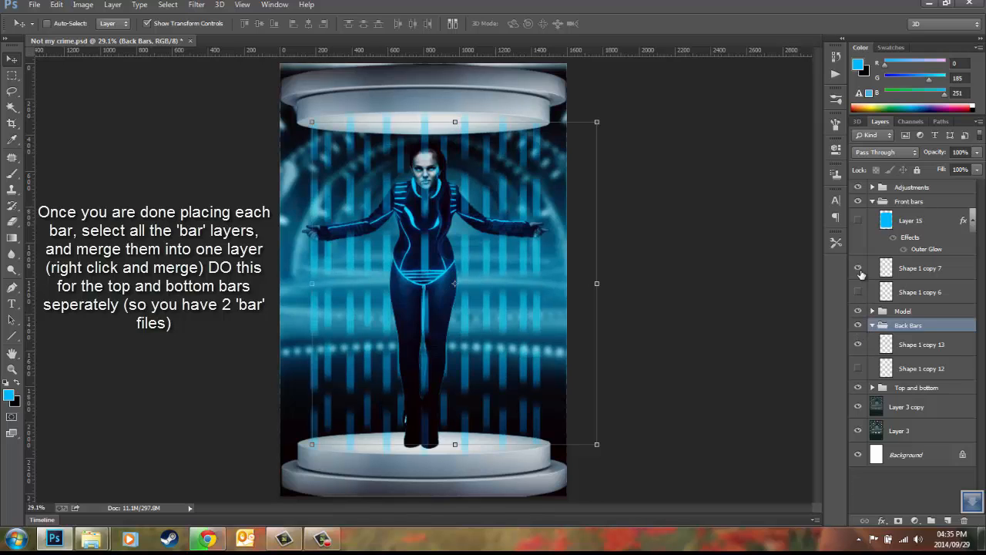
Select Shape 1 copy 12 and toggle its visibility to examine the glow it adds to the back bars
click(927, 369)
click(927, 369)
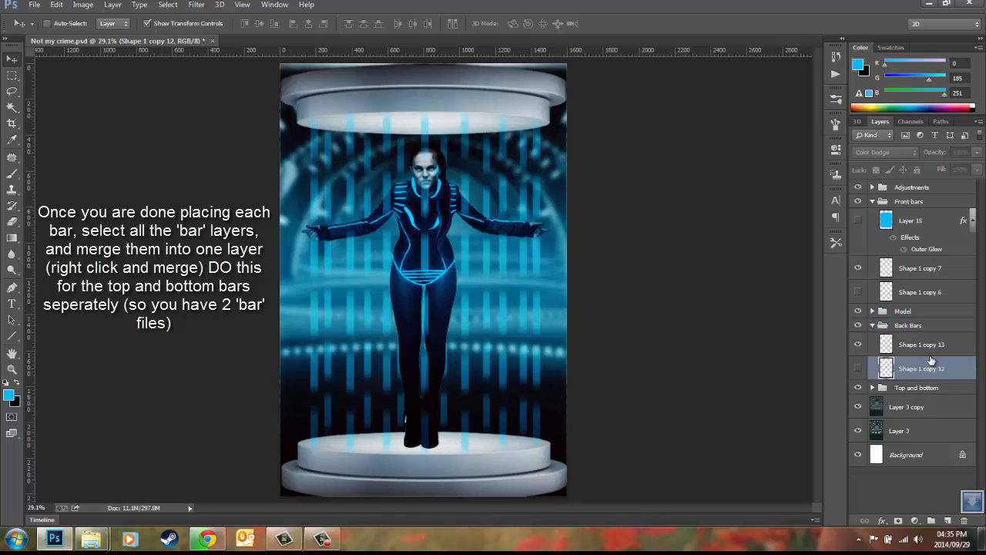
click(857, 369)
click(858, 369)
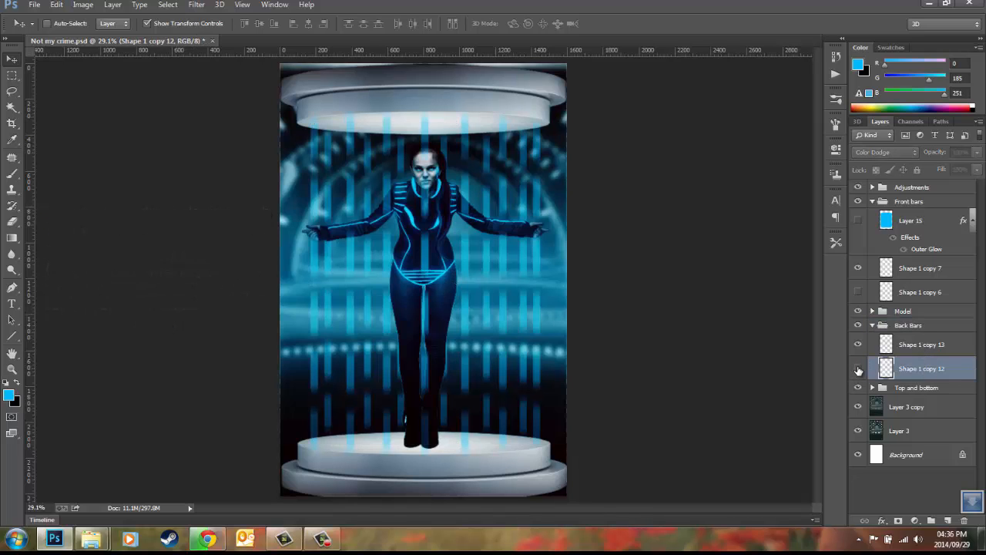
click(858, 369)
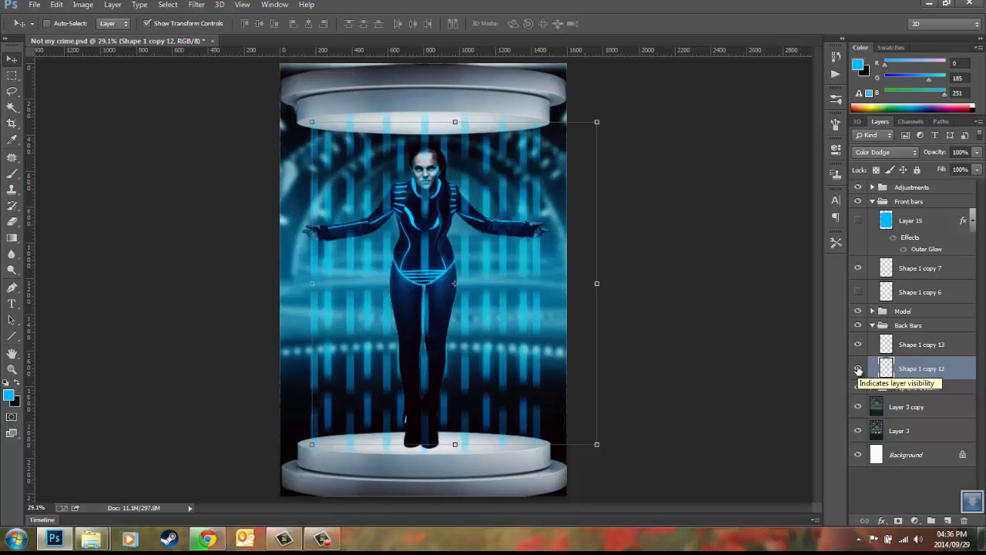
click(858, 369)
click(858, 369)
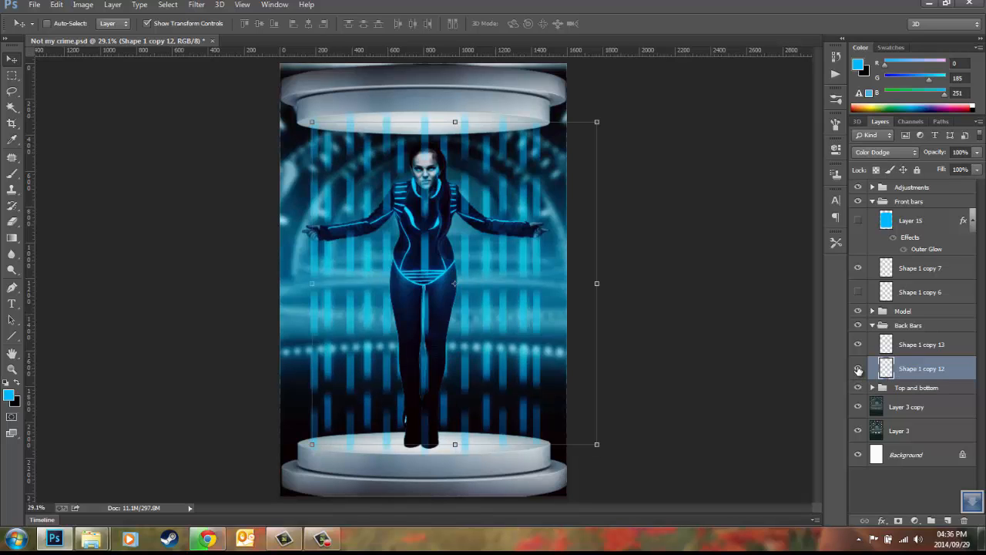
click(859, 370)
Duplicate the merged back bars layer, Shape 1 copy 13, within the Back Bars group
click(878, 347)
click(861, 347)
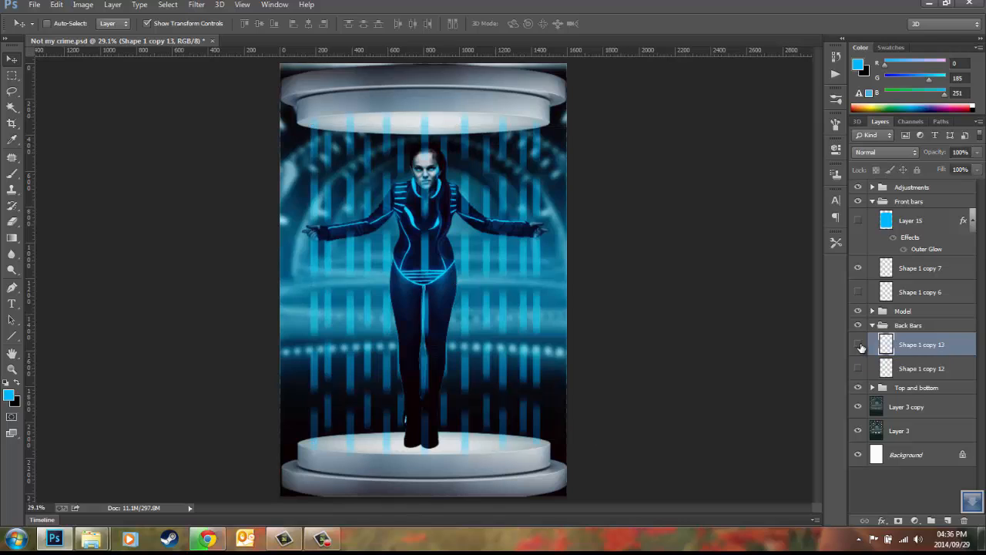
click(861, 347)
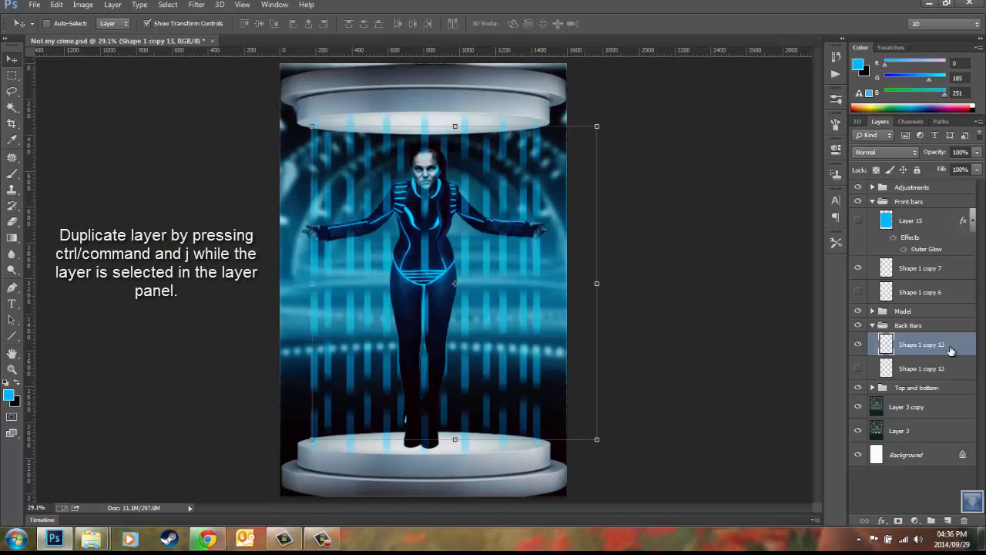
key(ctrl+j)
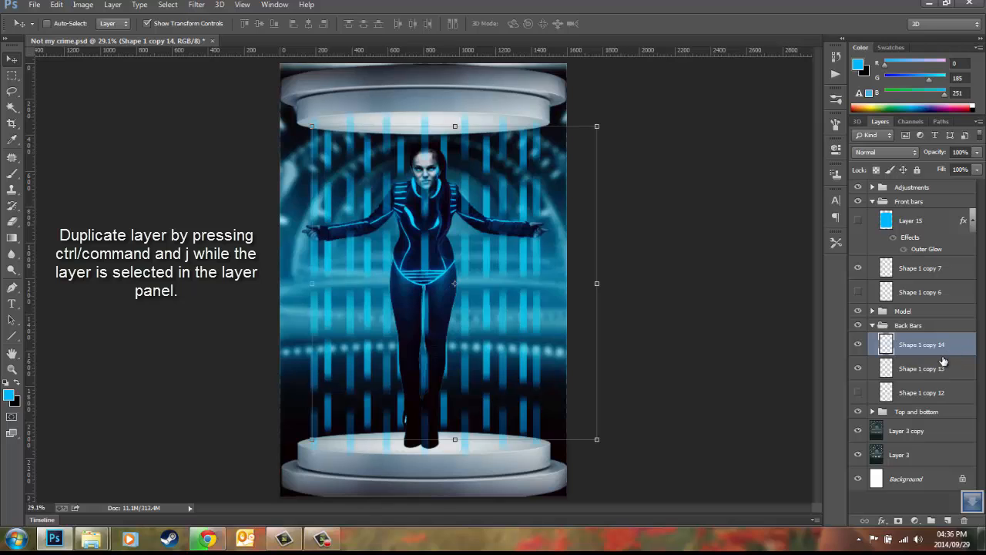
Apply a Gaussian Blur with a 19.6-pixel radius to the lower back bars layer, Shape 1 copy 13
click(922, 371)
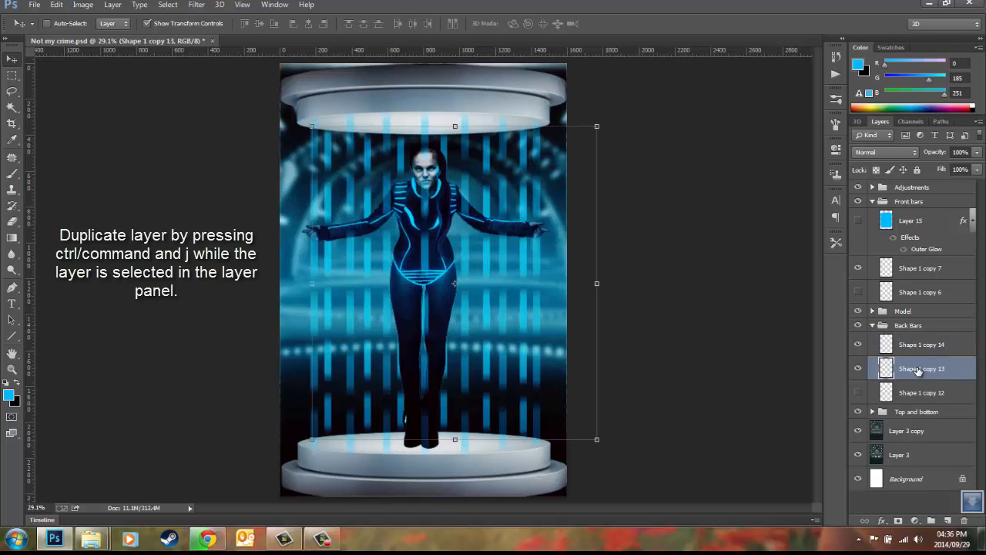
click(858, 392)
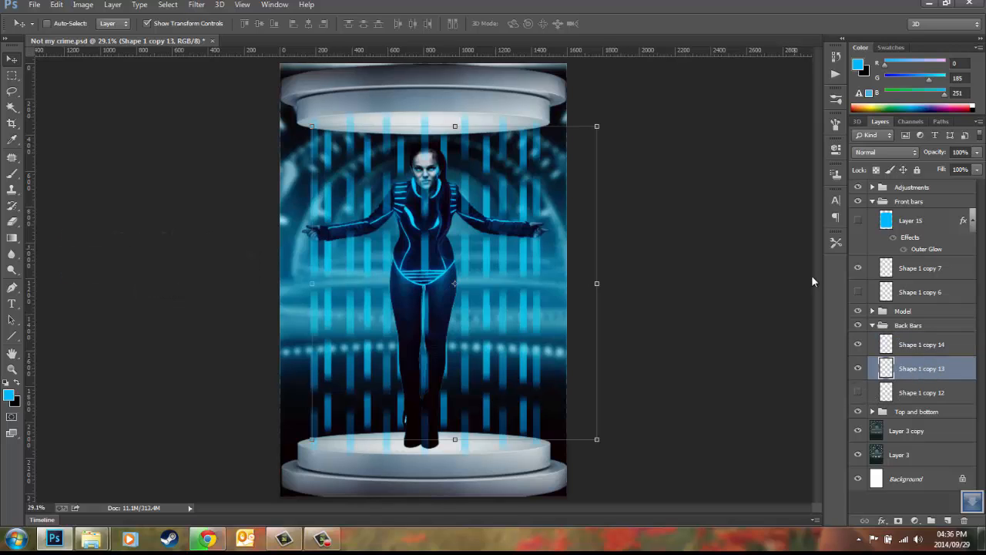
click(197, 6)
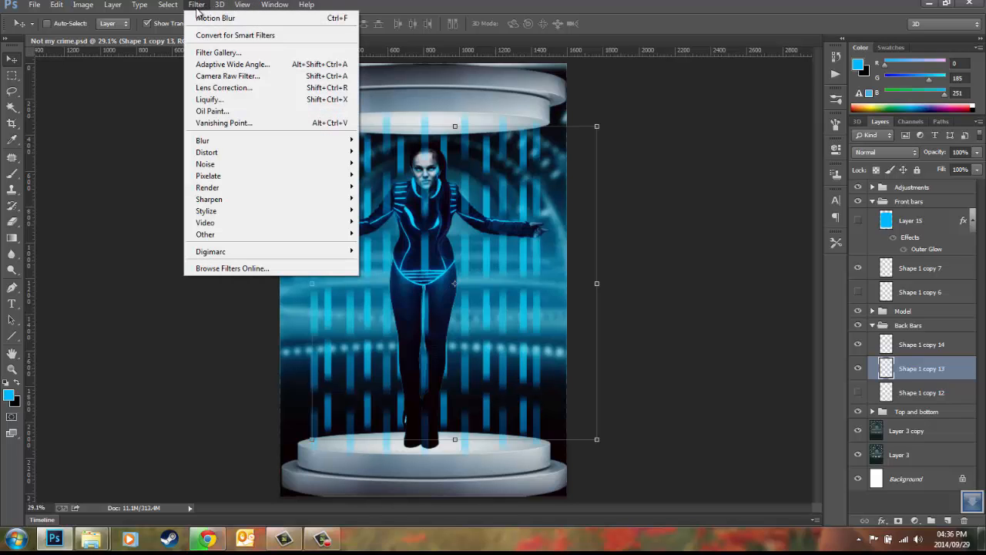
mouse_move(241, 141)
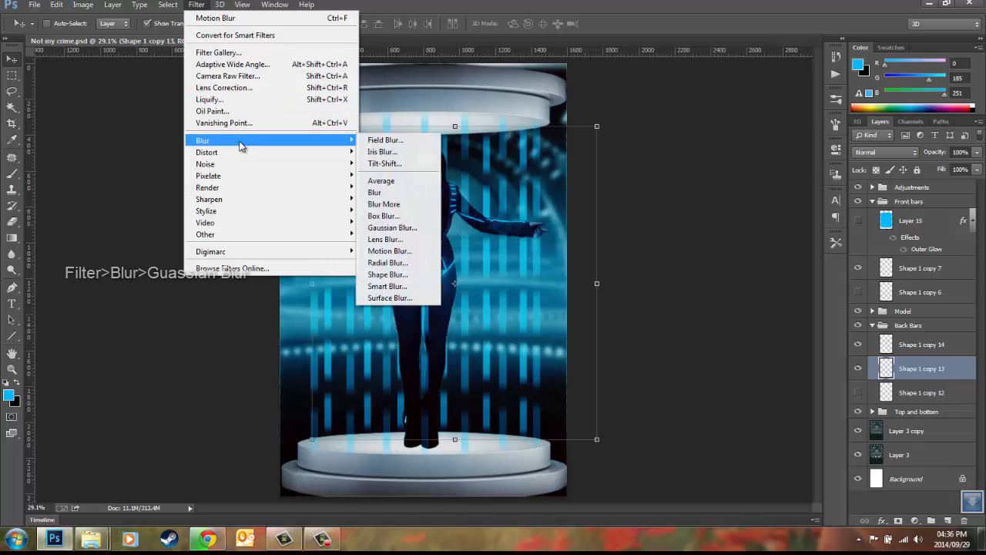
click(409, 228)
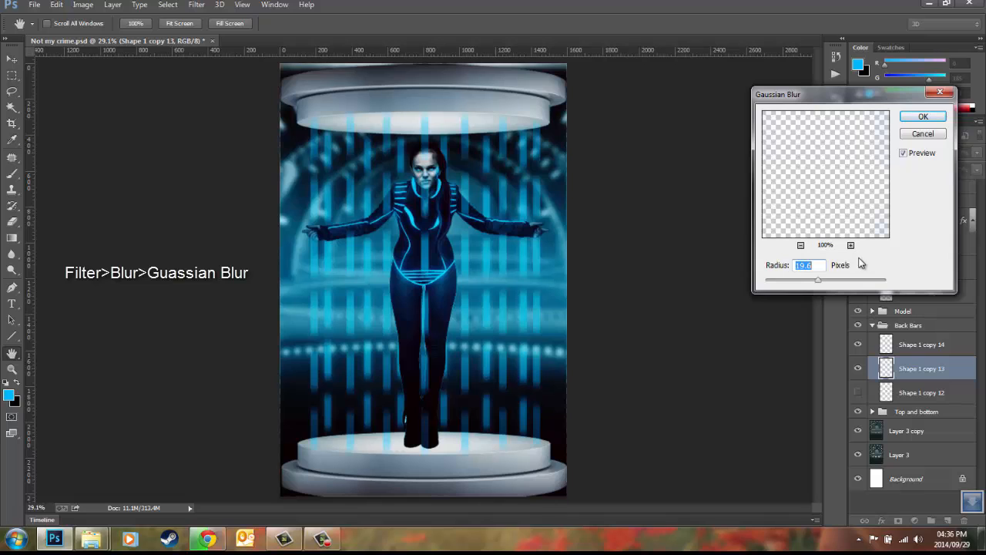
click(903, 152)
click(903, 153)
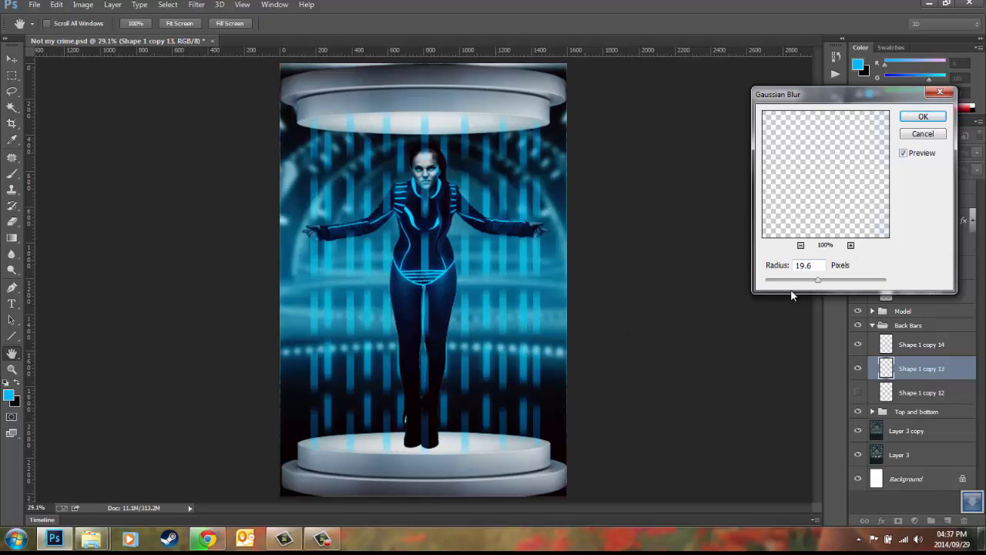
click(923, 118)
key(v)
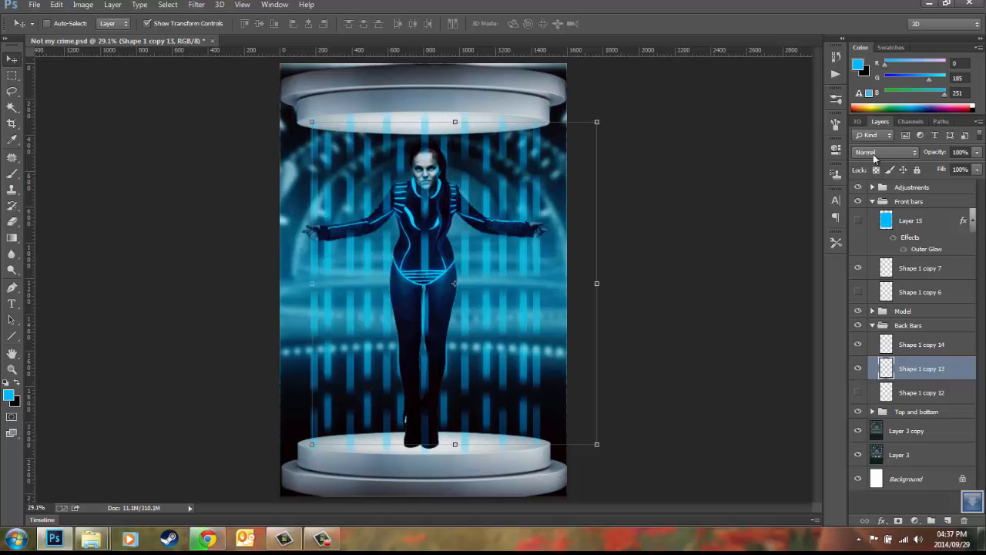
Set the blending mode of the blurred Shape 1 copy 13 layer to Color Dodge
click(877, 150)
click(886, 326)
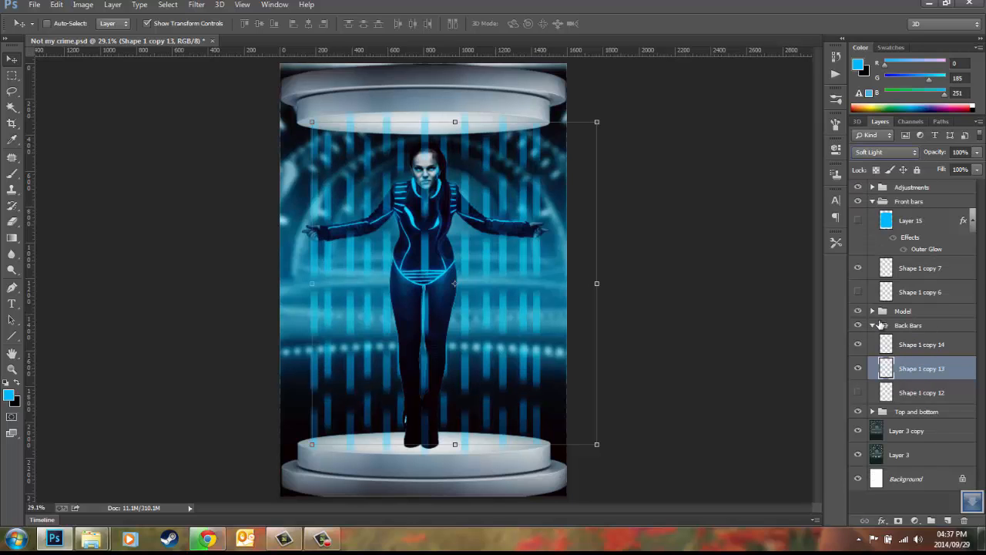
key(shift+minus)
key(shift+minus)
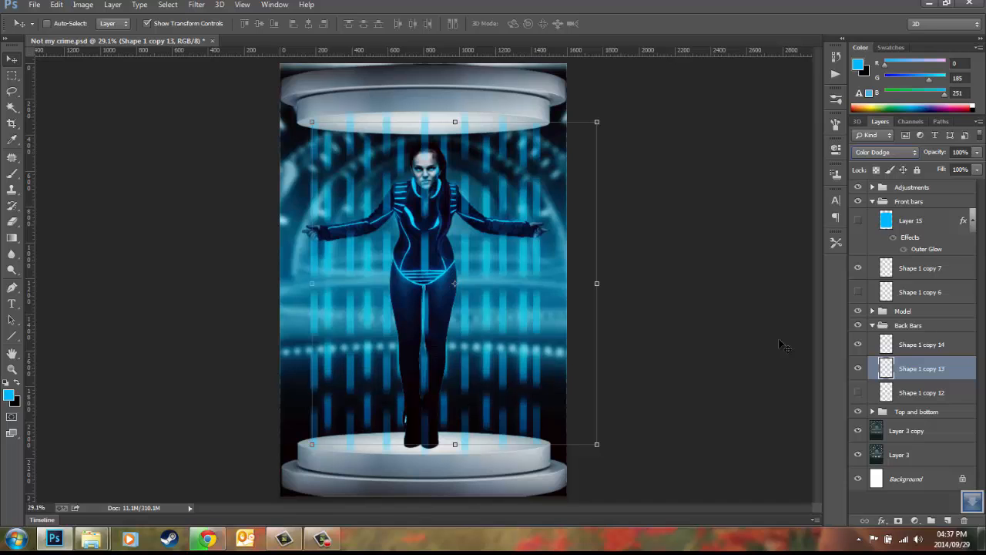
Toggle the visibility of Shape 1 copy 13 to examine the Color Dodge glow around the back bars
click(859, 371)
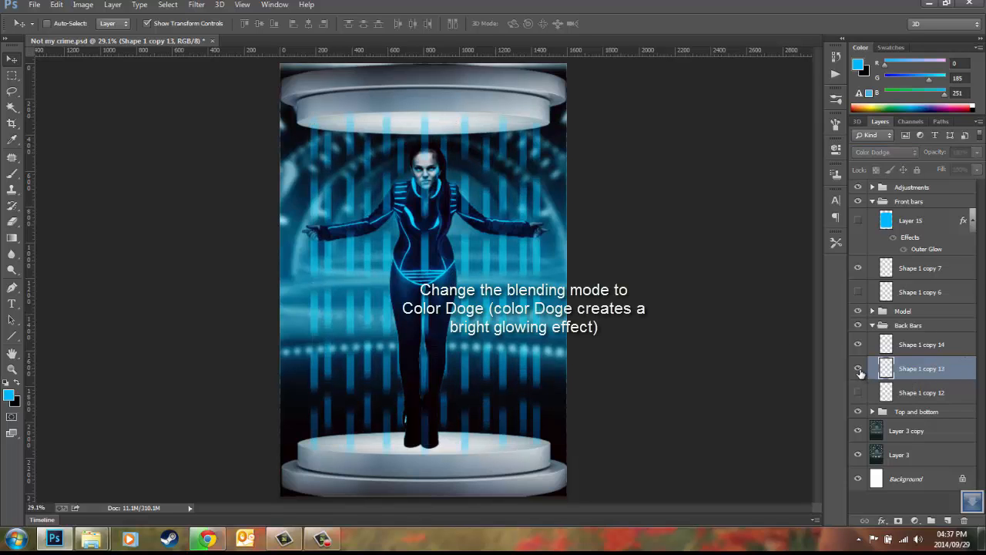
click(859, 370)
click(859, 371)
click(859, 370)
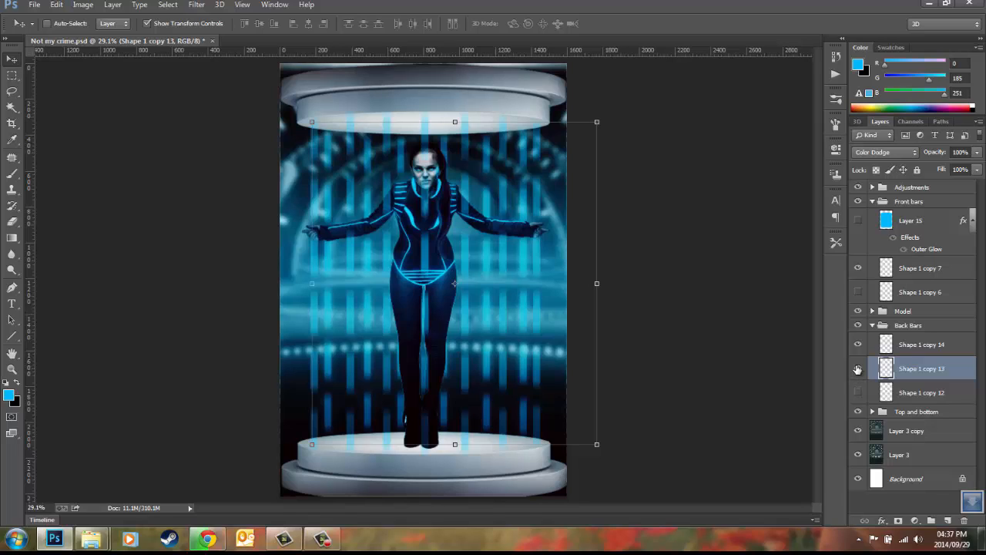
click(858, 370)
click(858, 370)
Duplicate the merged front bars layer, Shape 1 copy 7, within the Front bars group
click(885, 389)
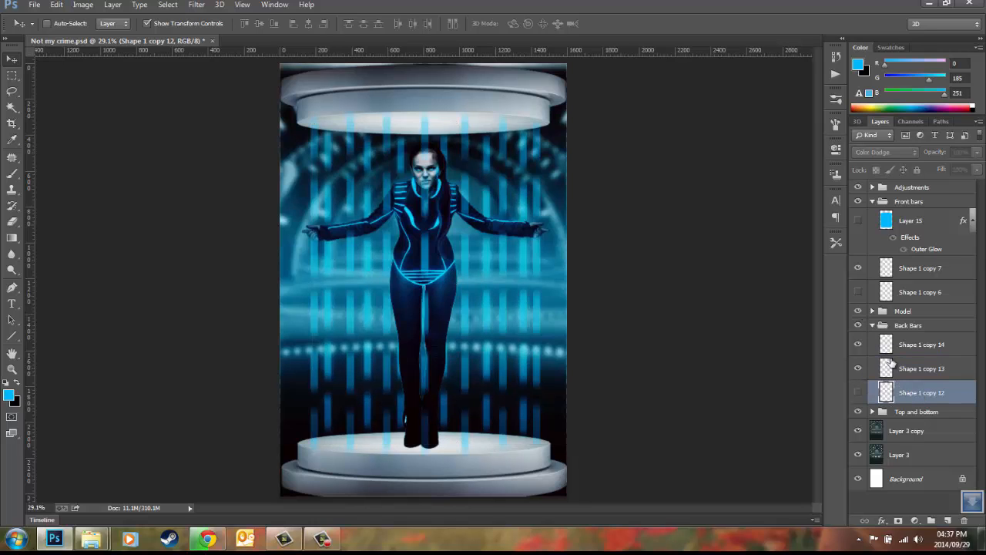
click(923, 274)
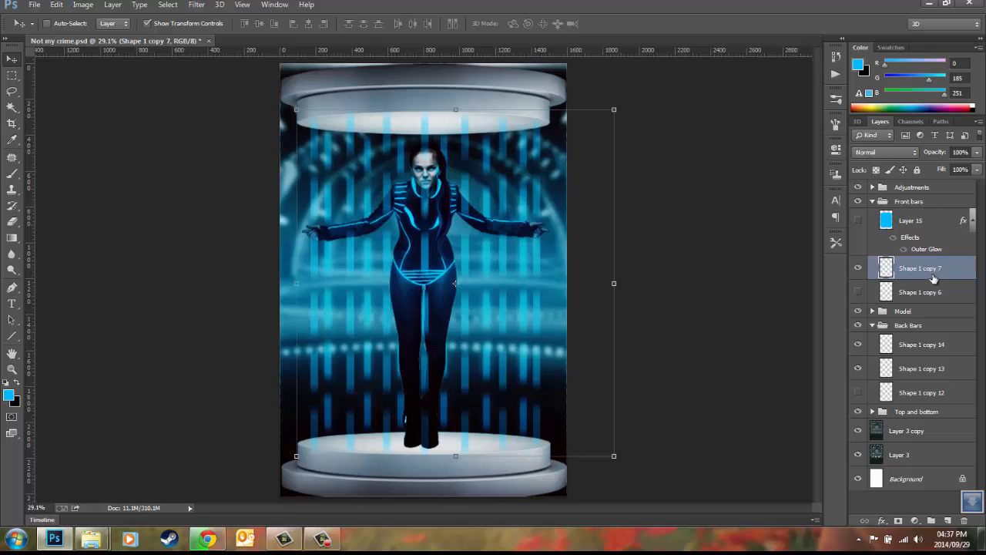
key(ctrl+j)
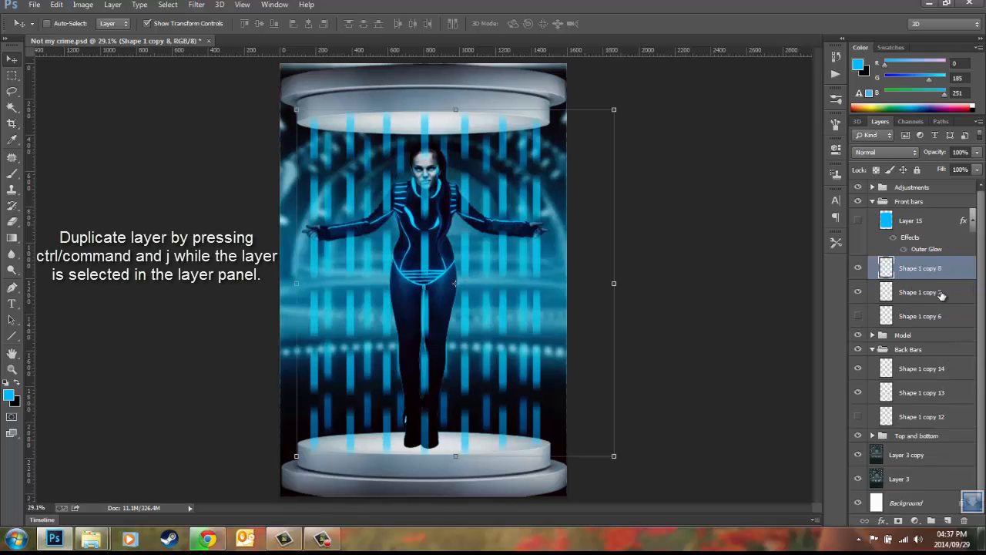
Apply a Gaussian Blur to the lower front bars layer, Shape 1 copy 7
click(960, 298)
click(197, 5)
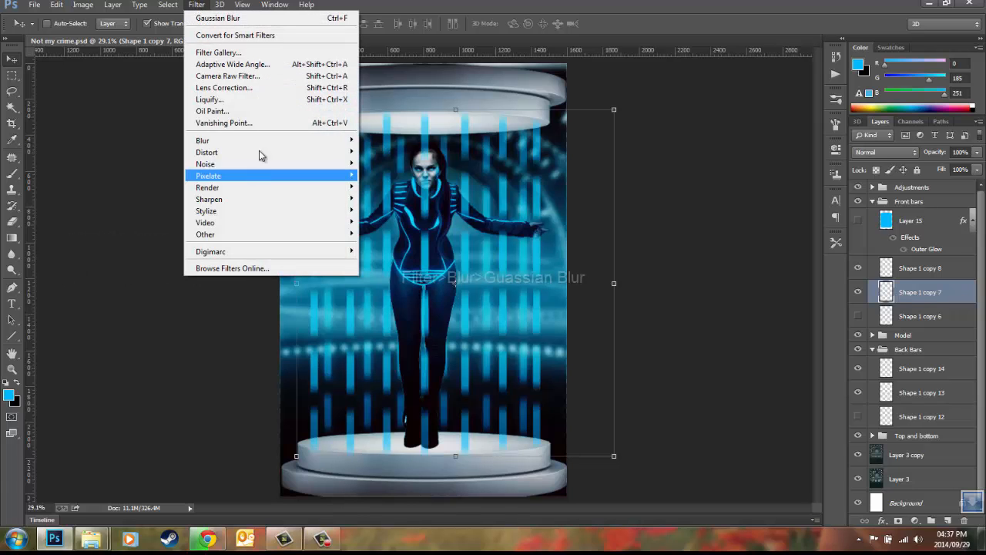
mouse_move(257, 137)
click(387, 223)
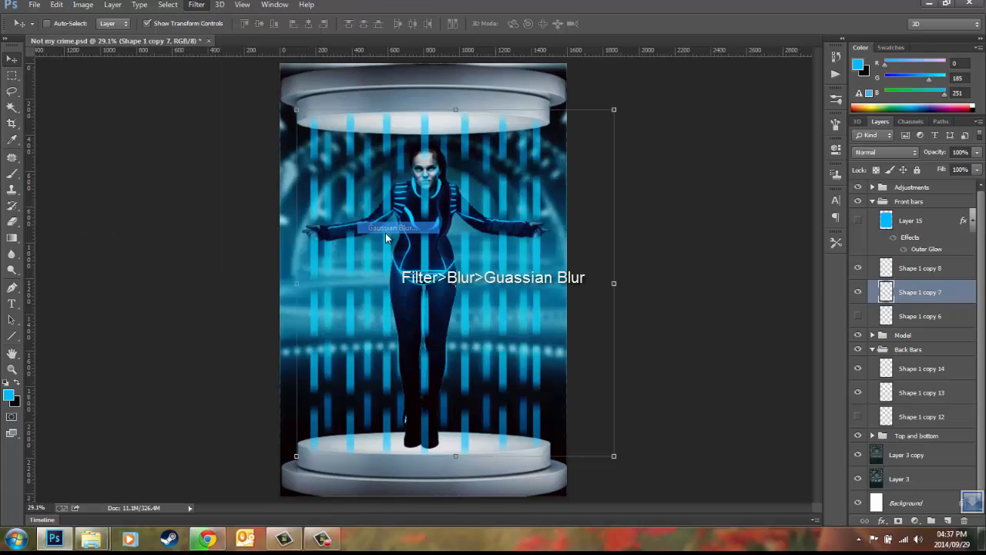
click(922, 119)
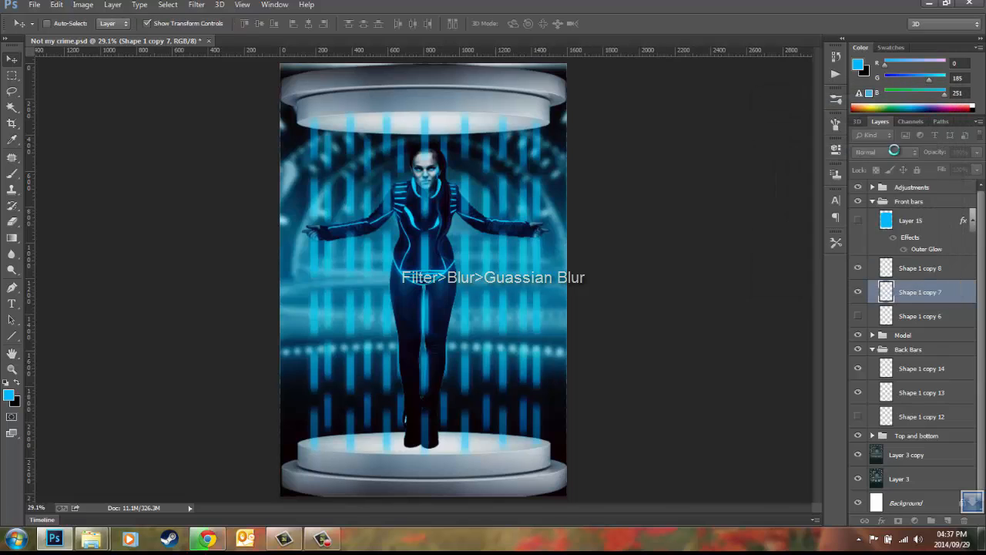
Set the blending mode of the blurred Shape 1 copy 7 layer to Color Dodge
click(882, 150)
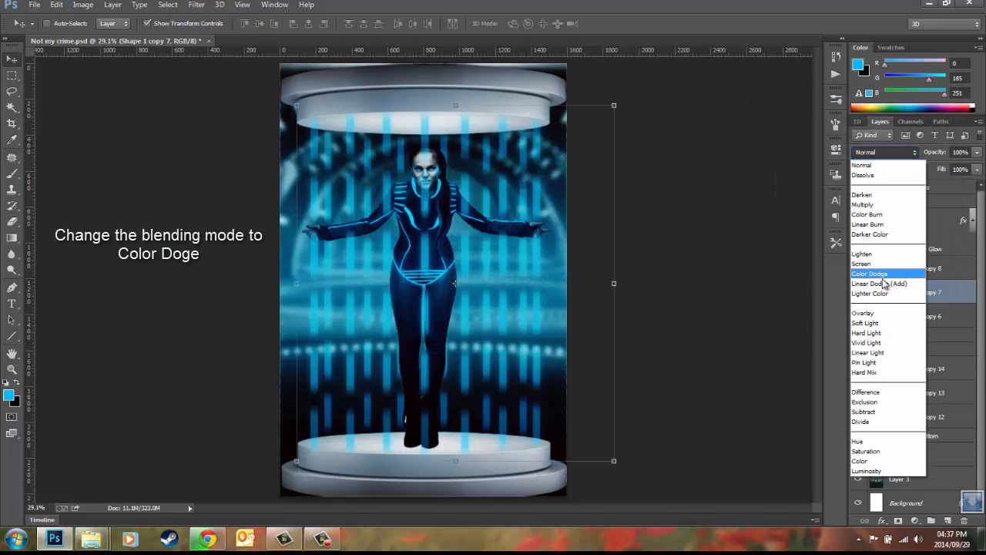
click(883, 277)
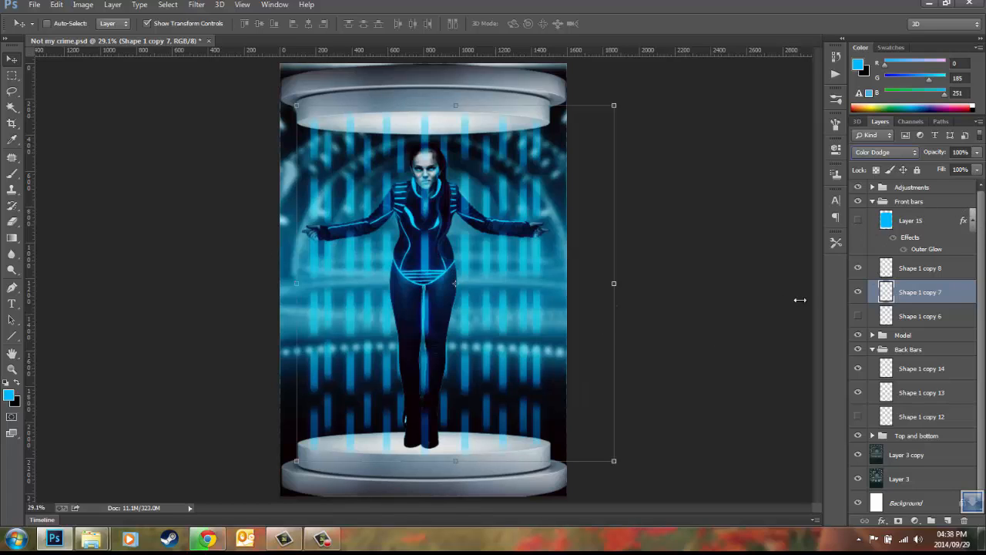
Toggle the visibility of Layer 15 to examine the glass cylinder effect over the model, leaving the layer hidden
click(858, 220)
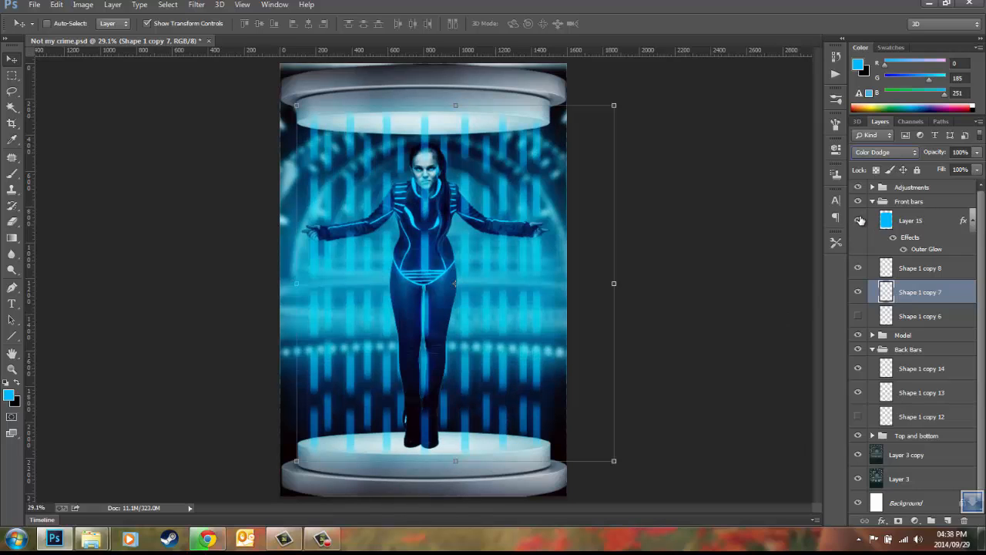
click(860, 220)
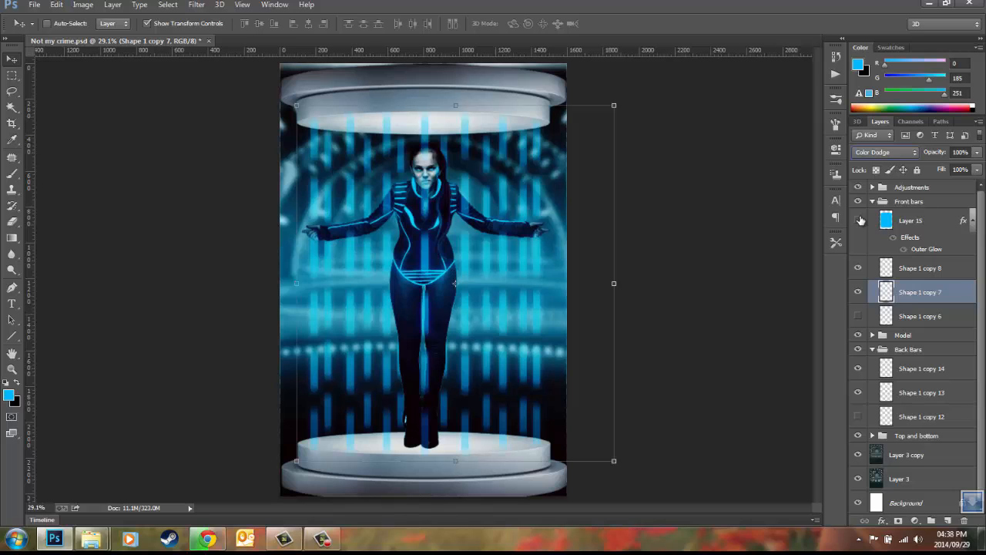
click(860, 220)
click(861, 220)
click(857, 220)
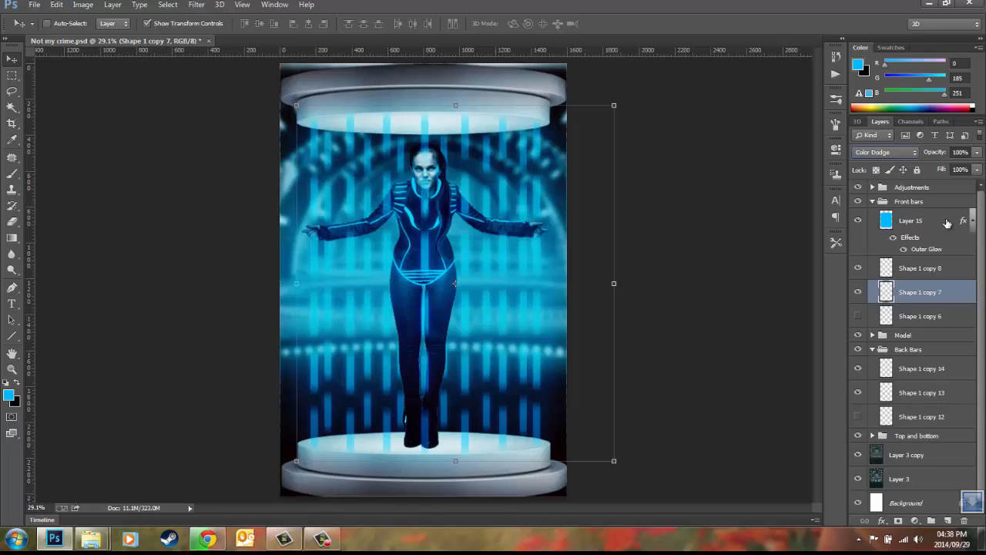
click(858, 224)
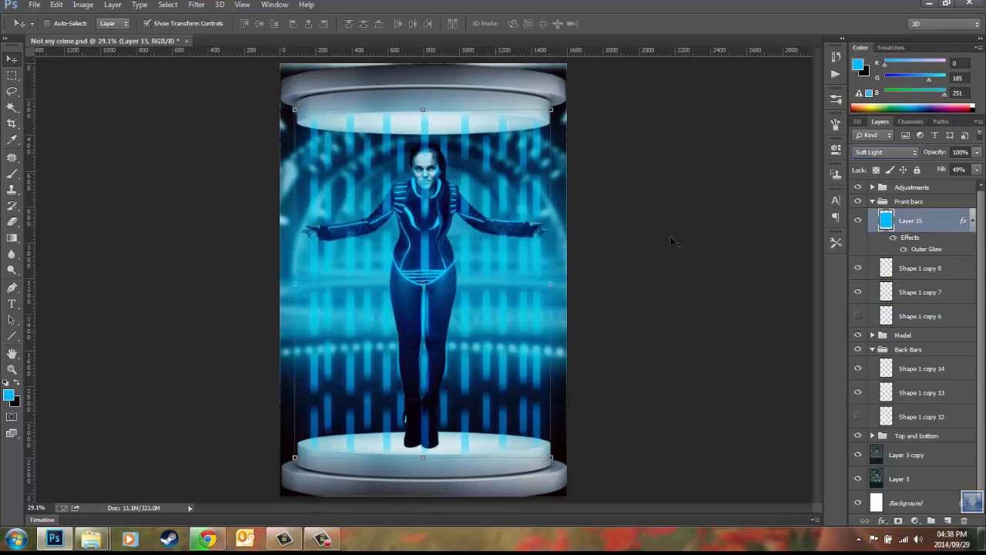
click(857, 221)
Add a new layer above Shape 1 copy 8 and trace the curved front rim of the upper platform with the Pen tool
click(933, 267)
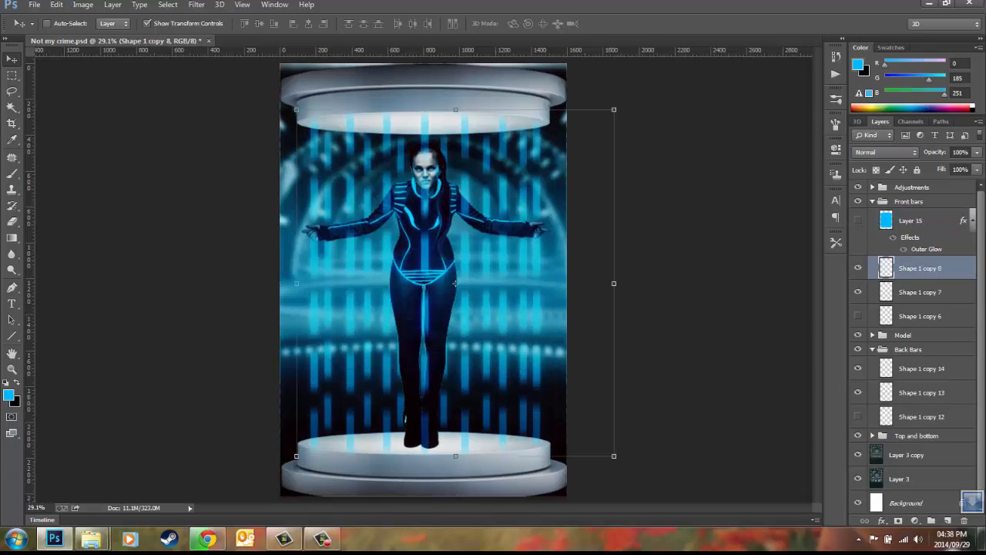
click(948, 522)
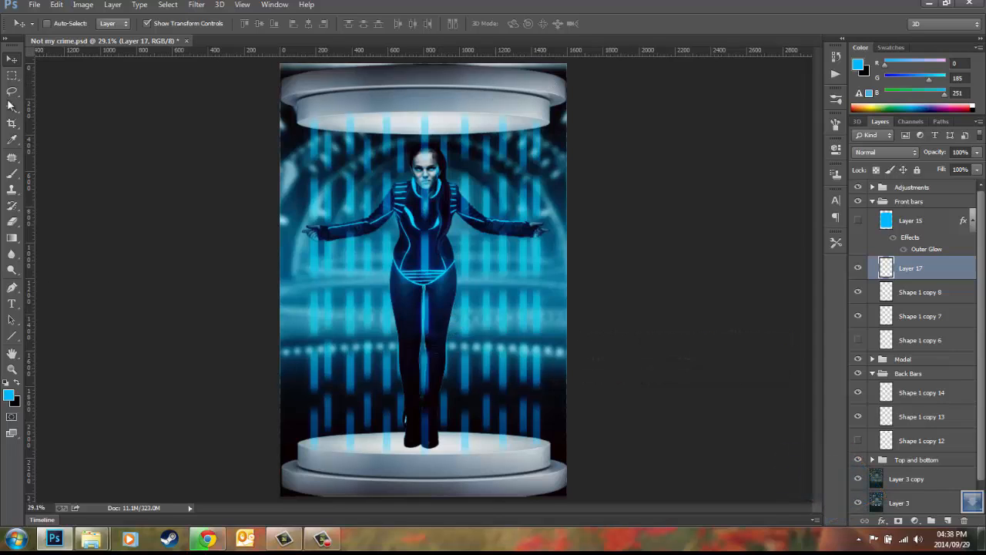
click(12, 288)
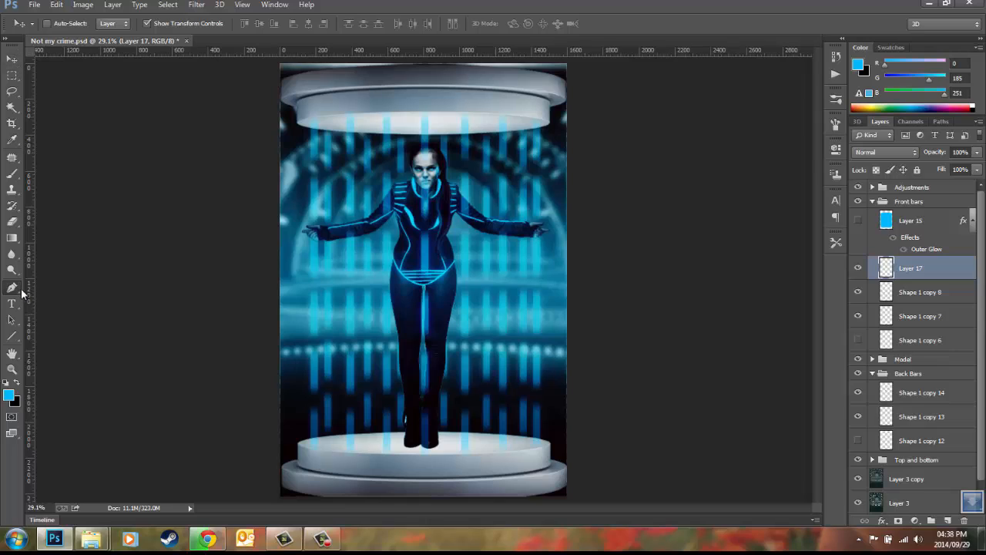
click(296, 122)
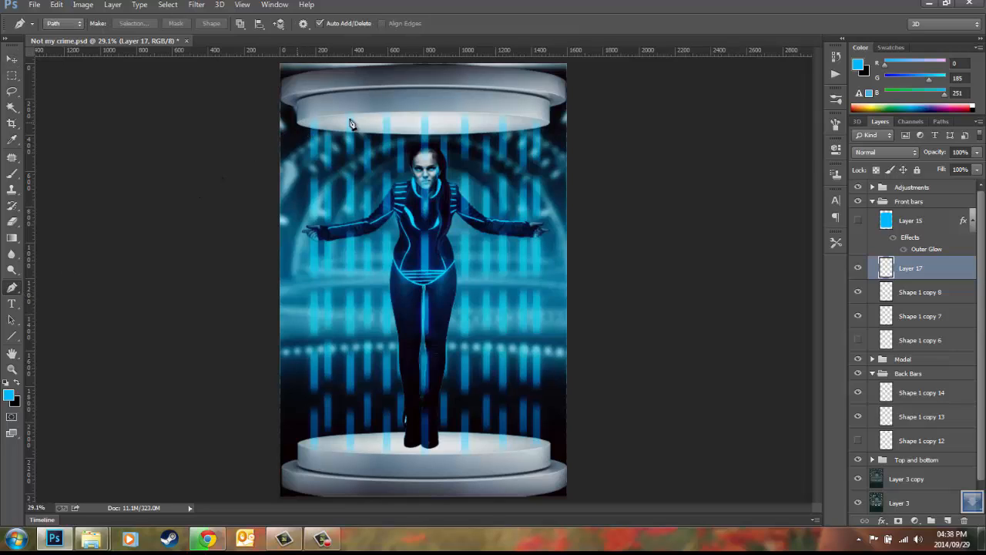
click(386, 113)
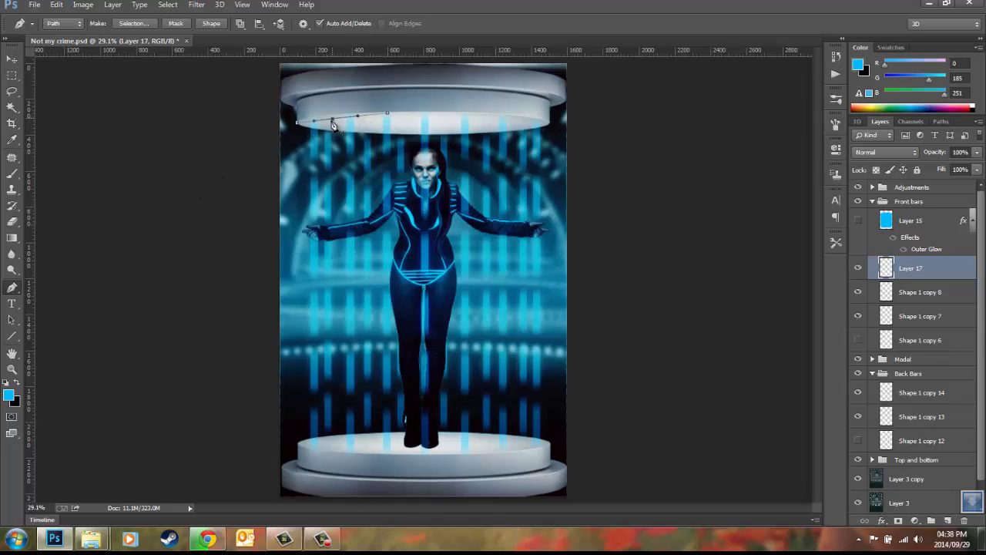
drag(332, 120, 323, 118)
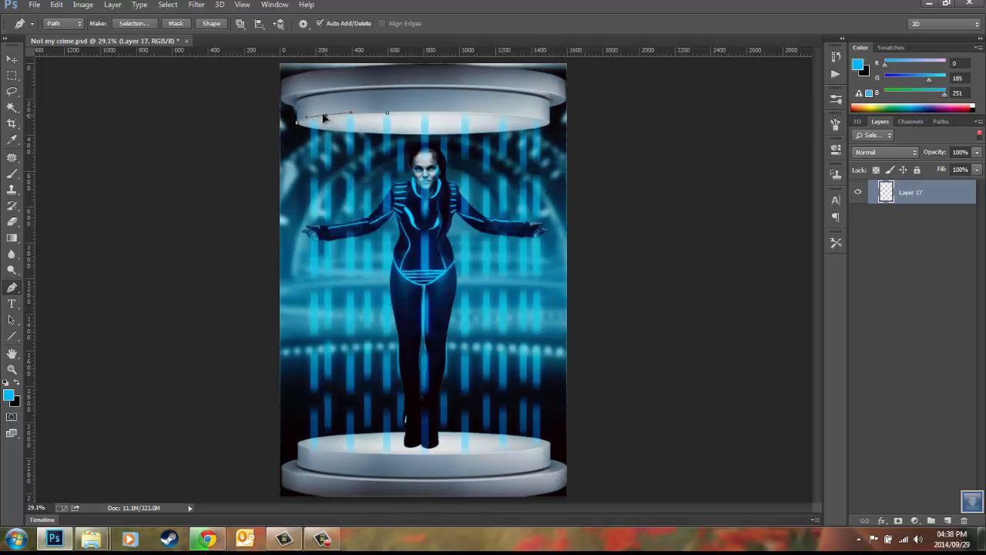
click(387, 112)
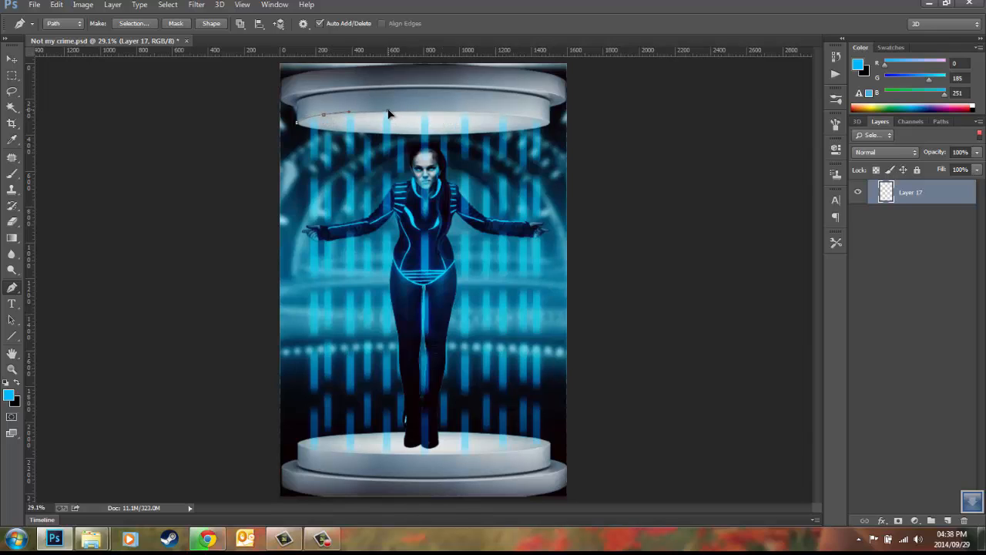
click(501, 117)
click(461, 115)
mouse_move(535, 121)
mouse_down()
mouse_move(549, 122)
mouse_move(537, 120)
mouse_up()
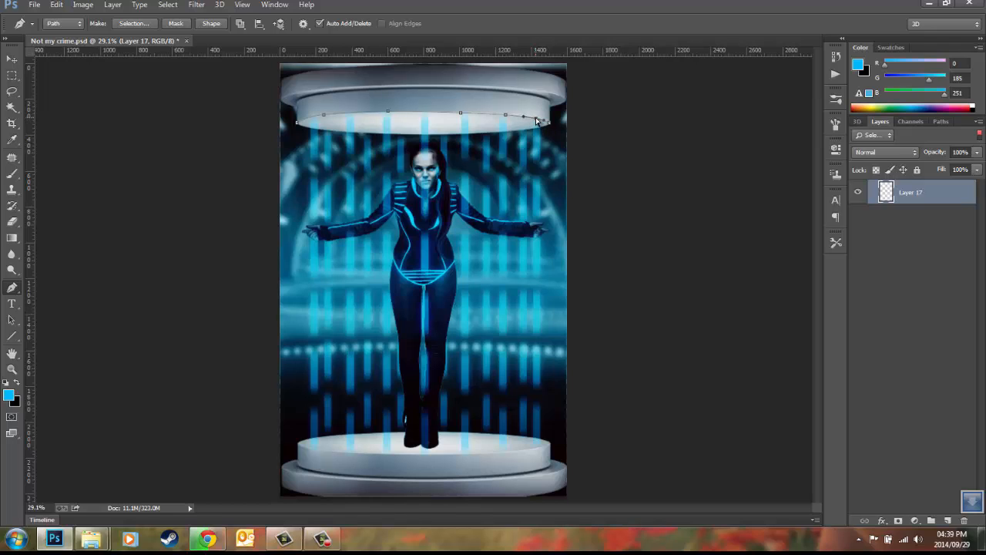
Continue the path down to the lower platform, follow its curved front rim and close it at the starting point
click(550, 443)
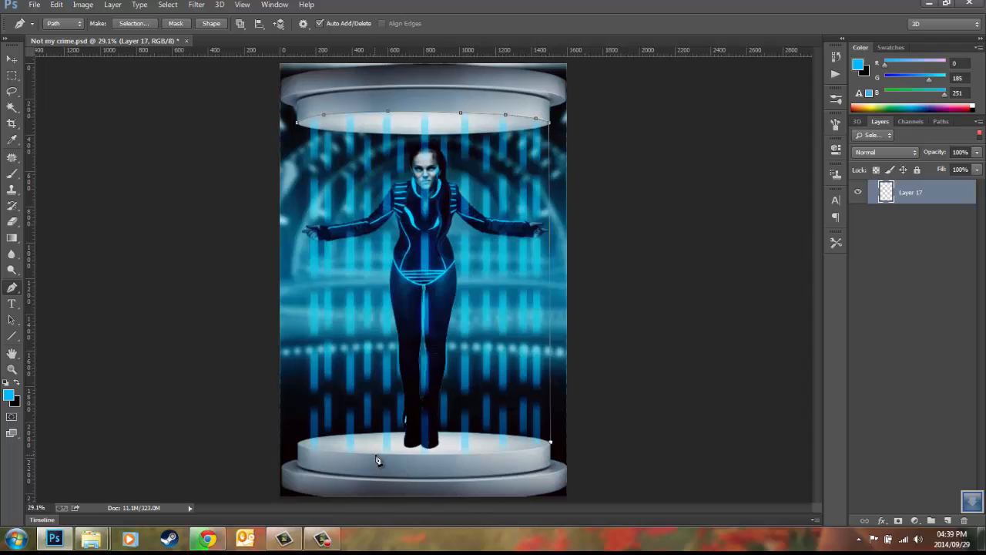
drag(377, 460, 499, 453)
drag(299, 445, 322, 453)
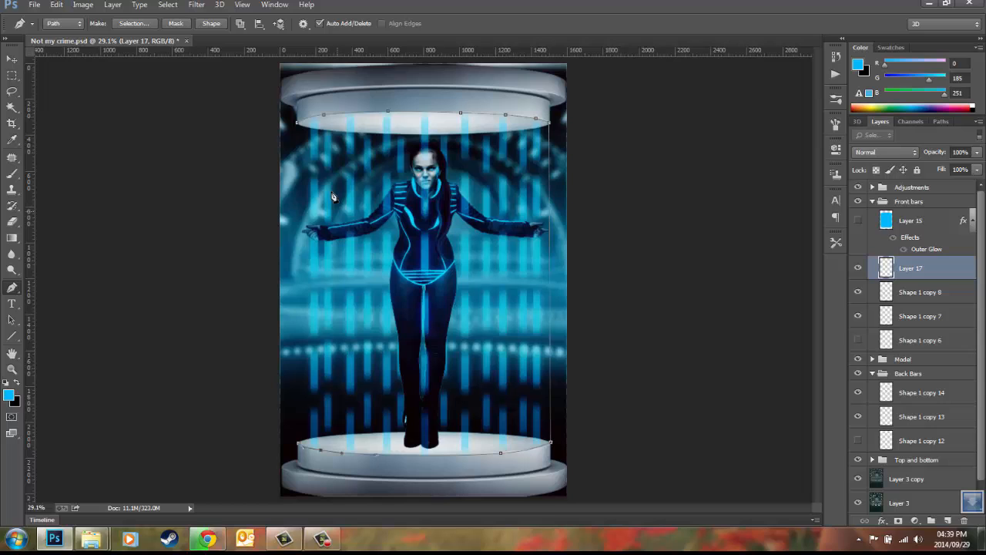
click(297, 123)
Convert the closed path into a selection with a 5-pixel feather, and fill it with the blue foreground color on Layer 17, then deselect
right_click(479, 257)
click(544, 279)
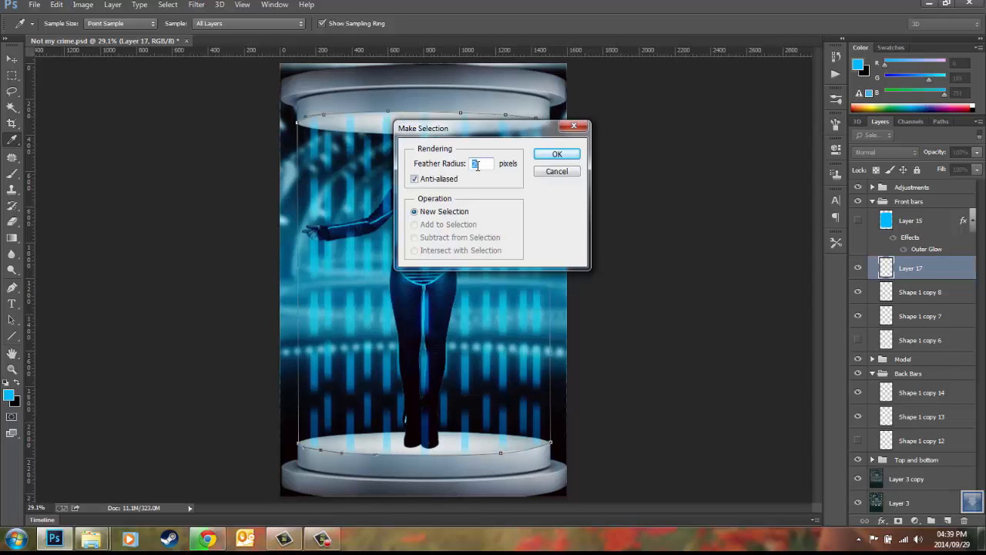
drag(483, 130, 684, 150)
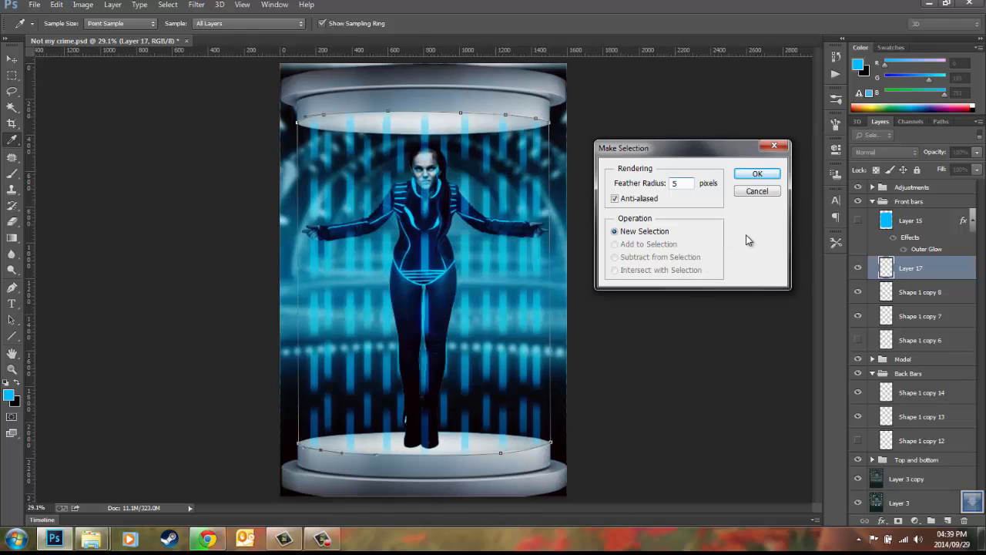
key(Return)
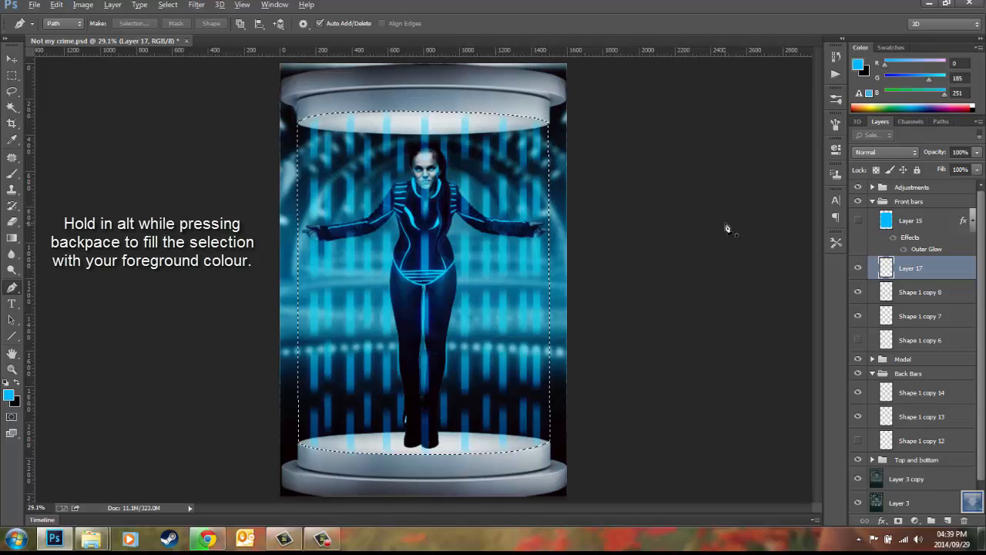
key(alt+BackSpace)
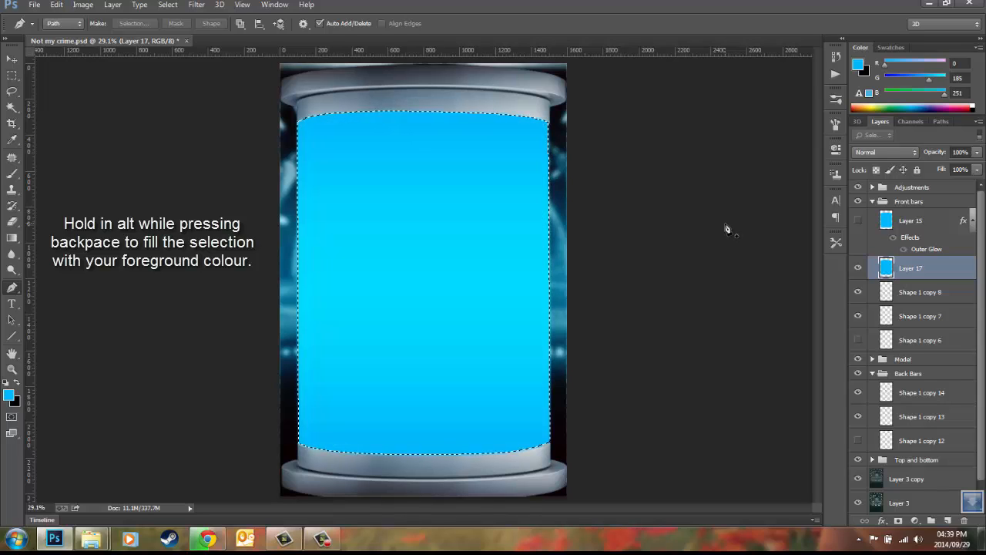
key(ctrl+d)
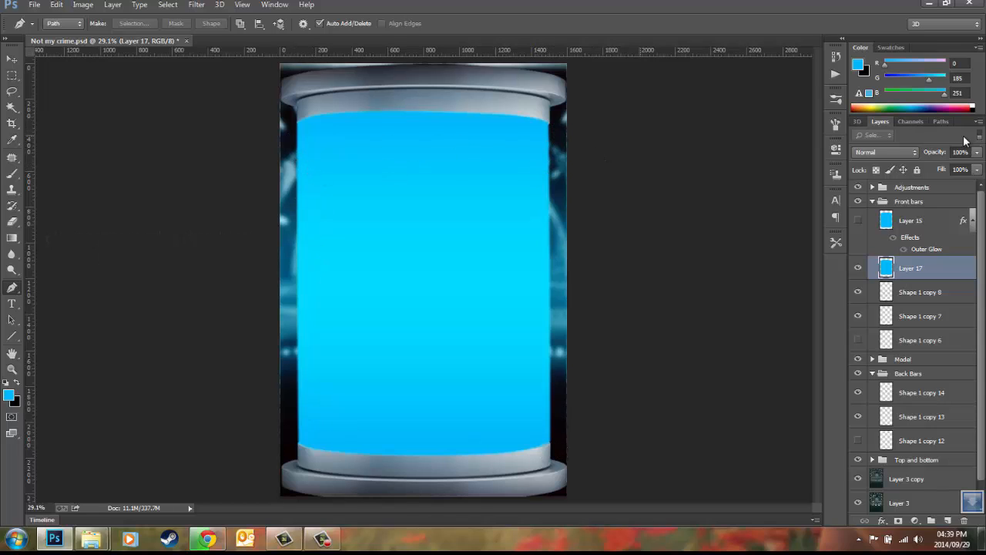
click(920, 222)
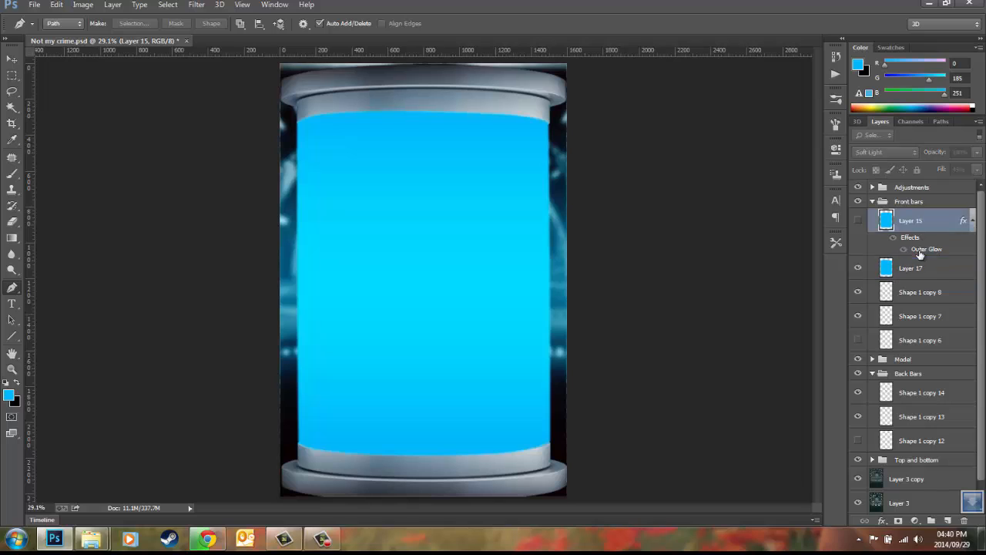
click(945, 267)
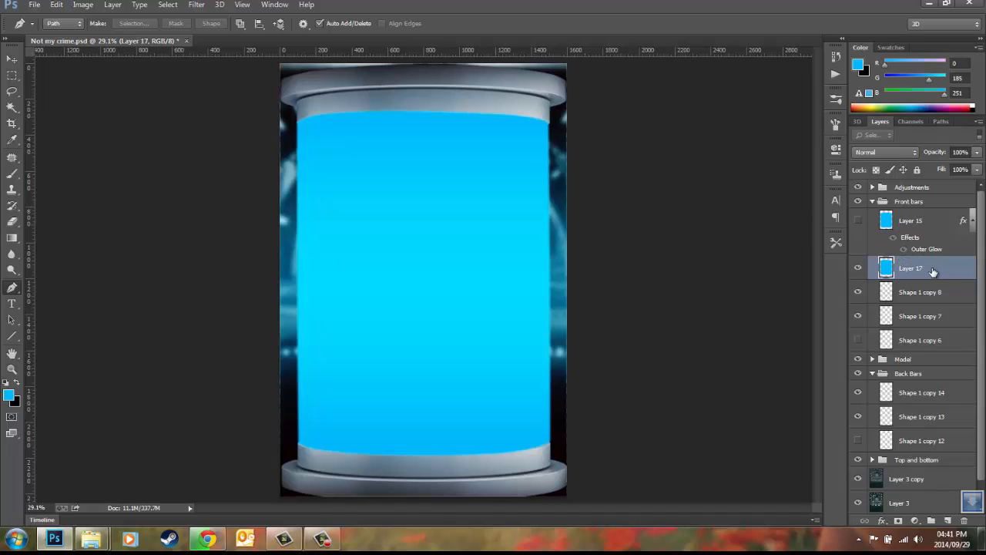
click(930, 222)
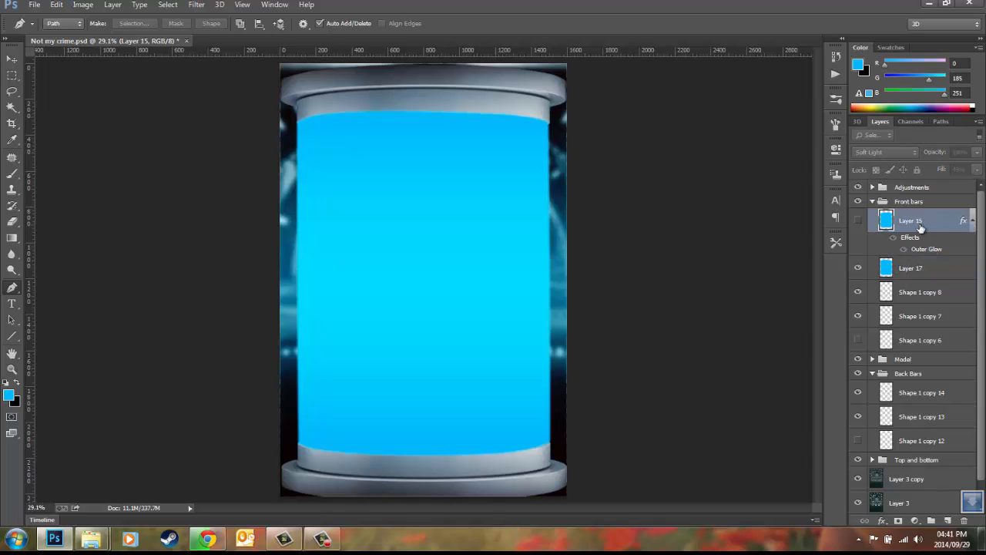
click(926, 269)
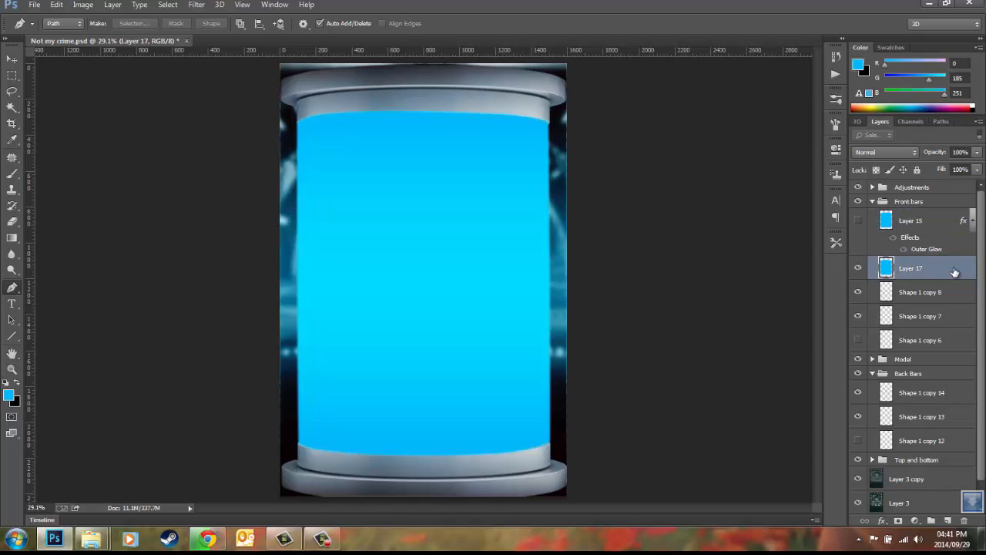
right_click(954, 271)
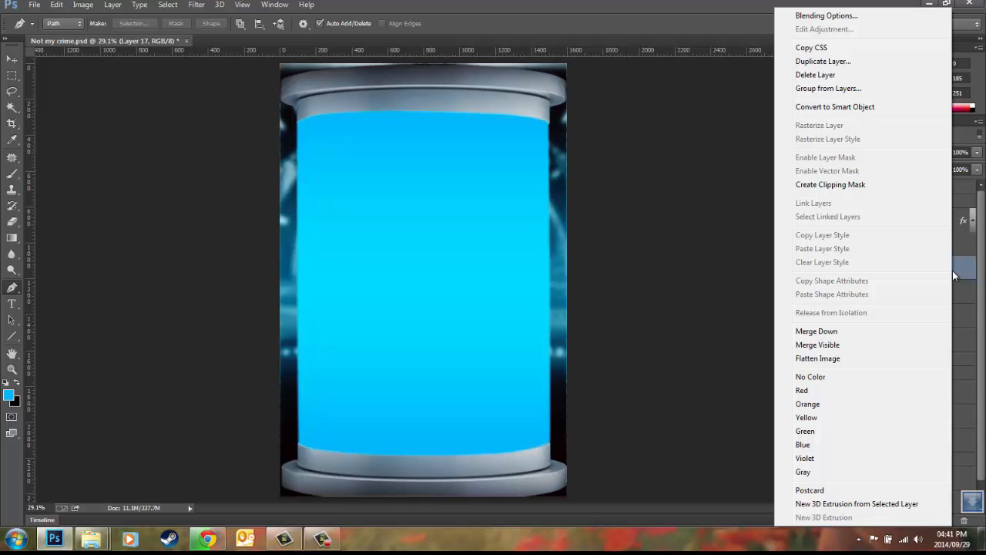
click(903, 266)
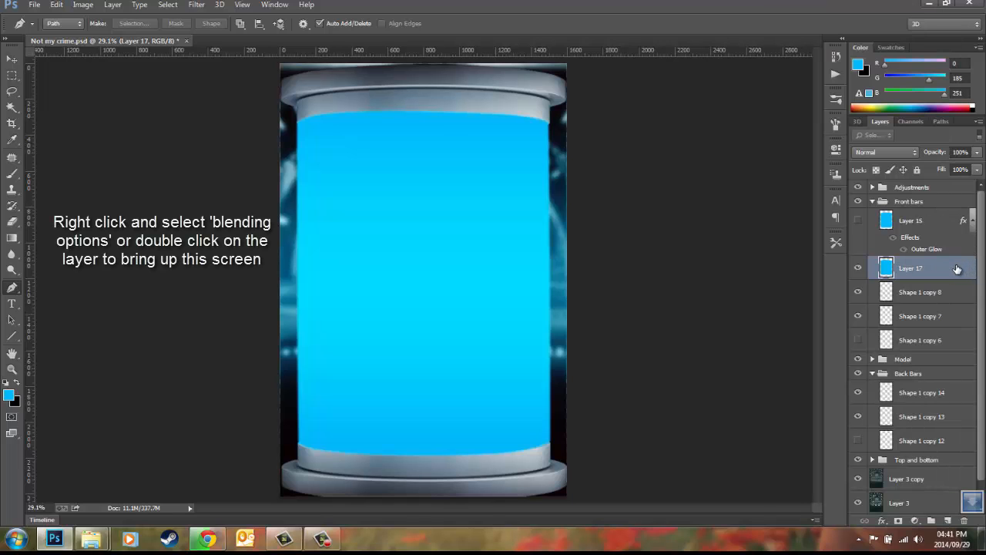
In Layer 17's blending options, set the blend mode to Soft Light and reduce the fill opacity to roughly half
double_click(956, 269)
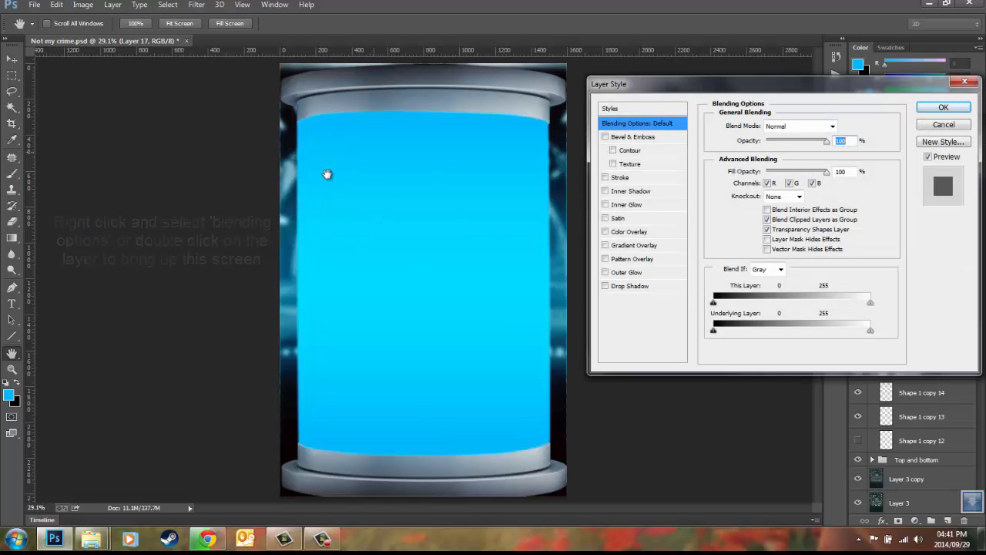
click(801, 128)
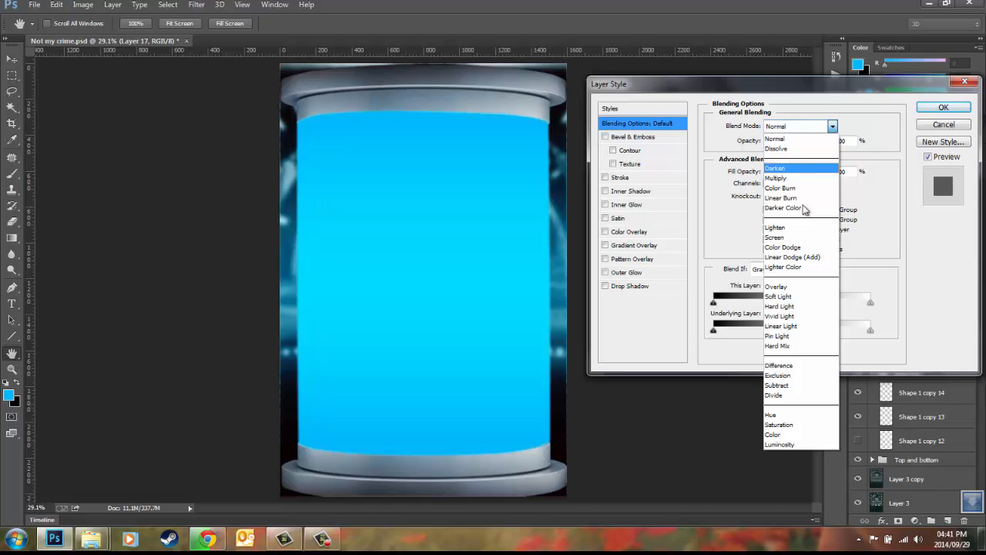
click(786, 295)
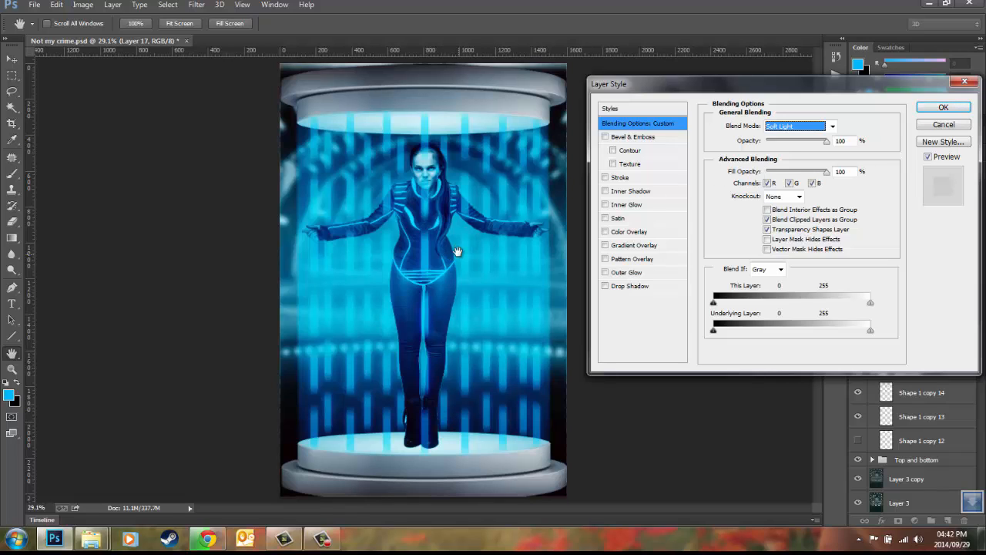
drag(826, 172, 795, 173)
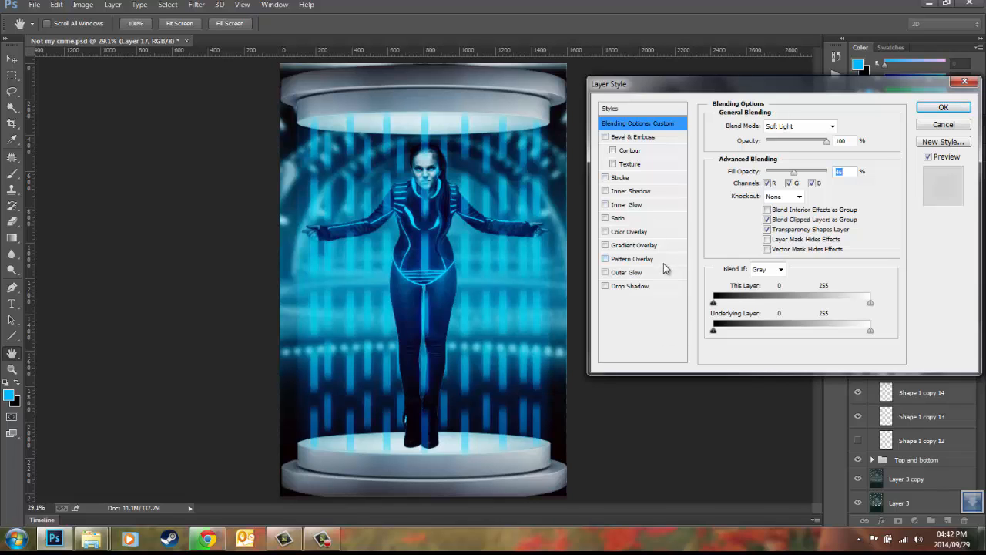
Enable Outer Glow on Layer 17 and set the glow color to the blue foreground color, 00b9fb
click(632, 272)
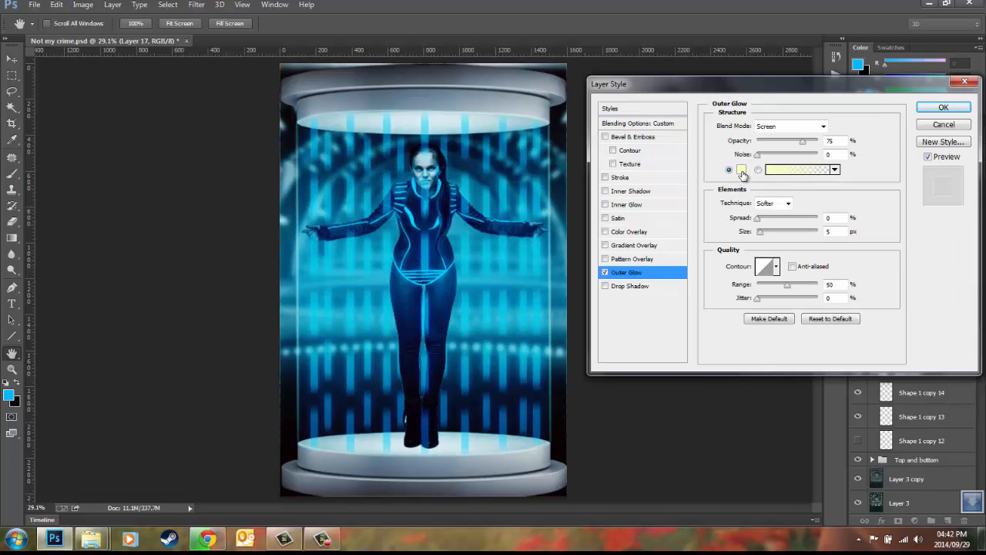
click(740, 170)
click(858, 65)
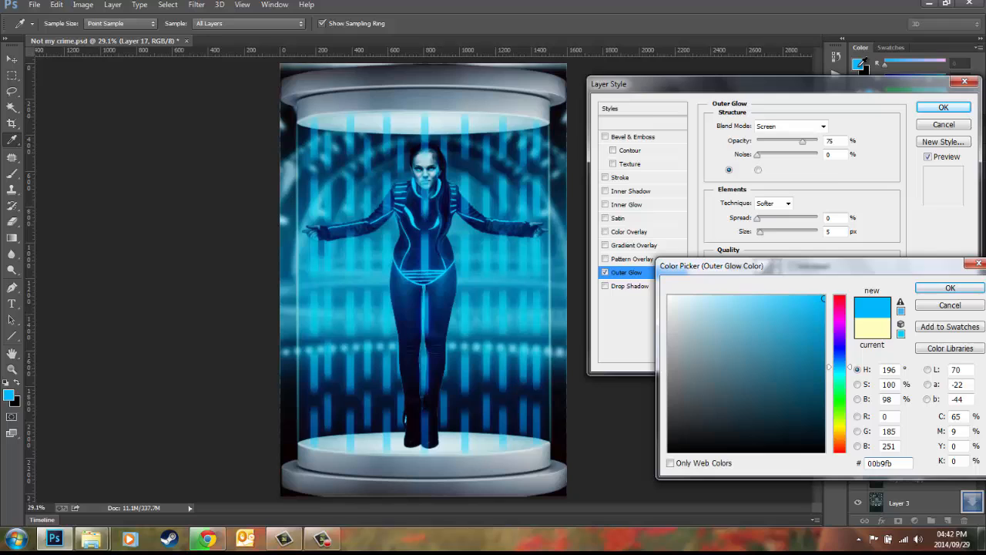
click(950, 289)
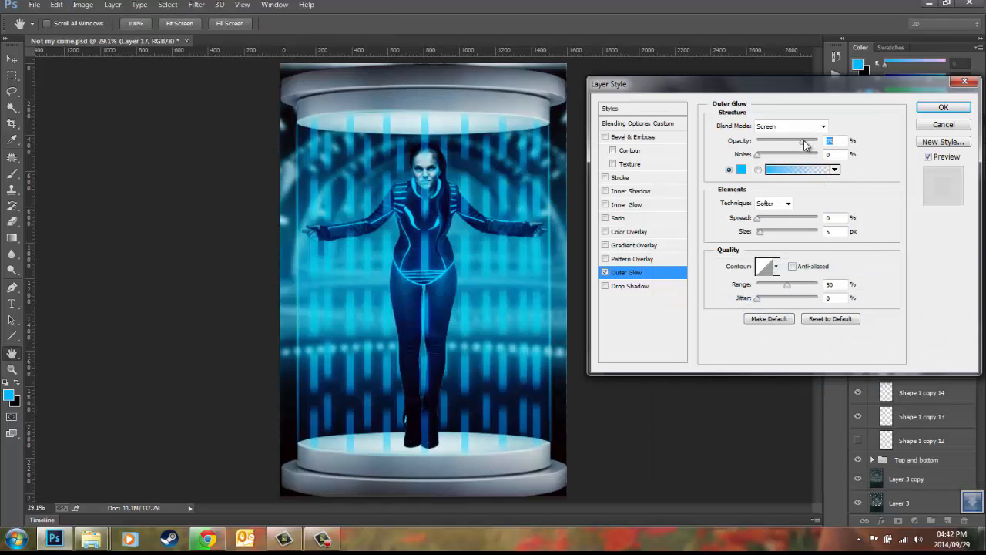
drag(760, 220, 779, 241)
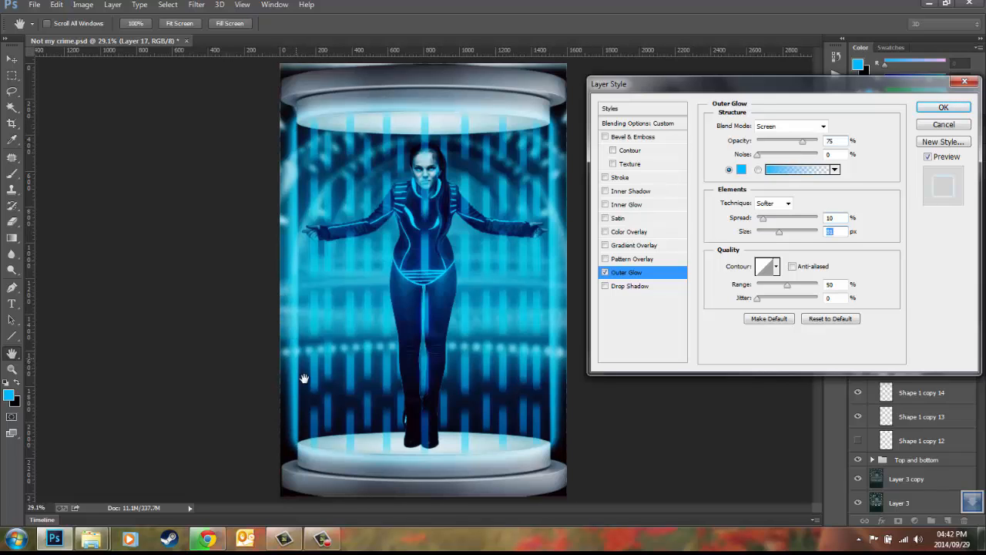
drag(765, 223, 728, 245)
drag(789, 287, 712, 286)
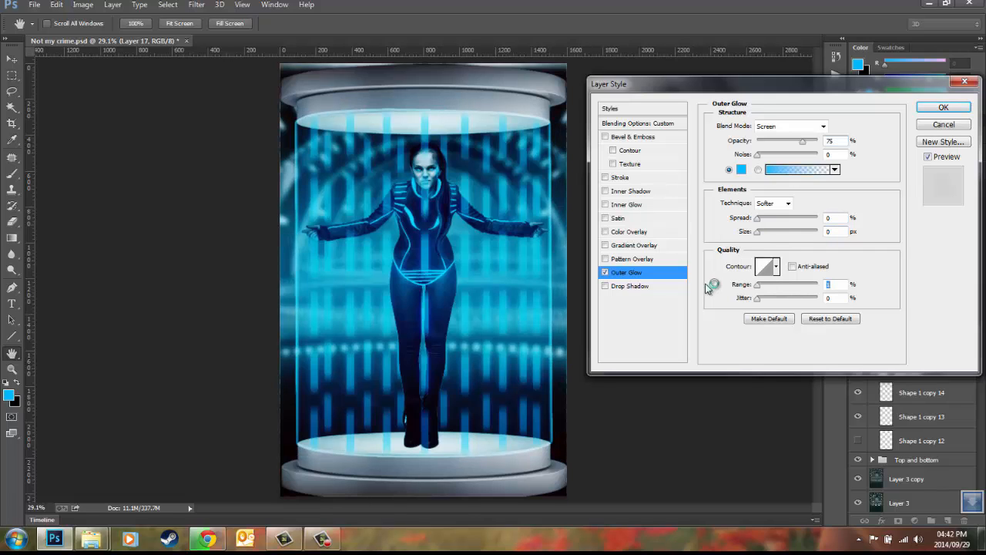
Set the outer glow's spread to 17%, its size to 79 px and its range to 100%
drag(761, 222, 782, 220)
drag(758, 285, 781, 286)
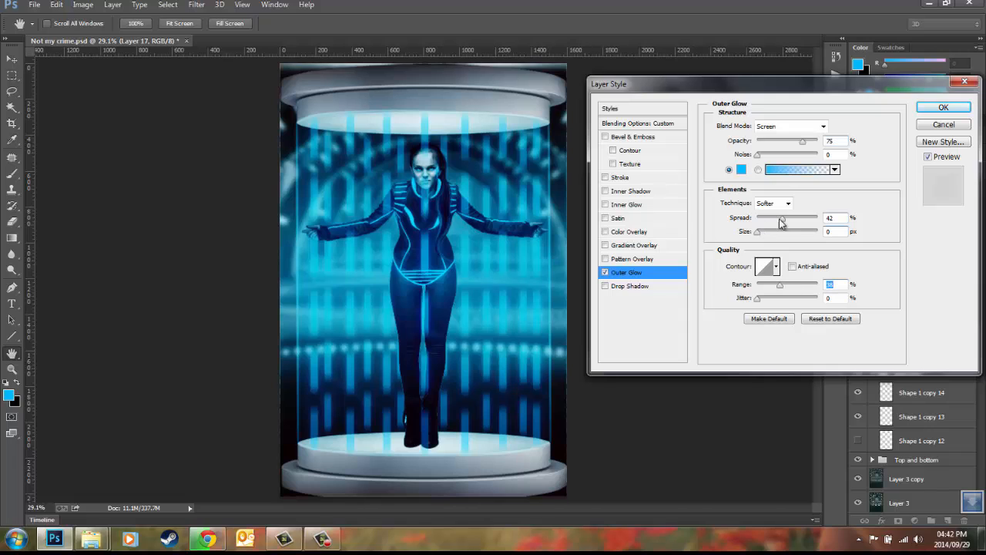
drag(758, 233, 780, 235)
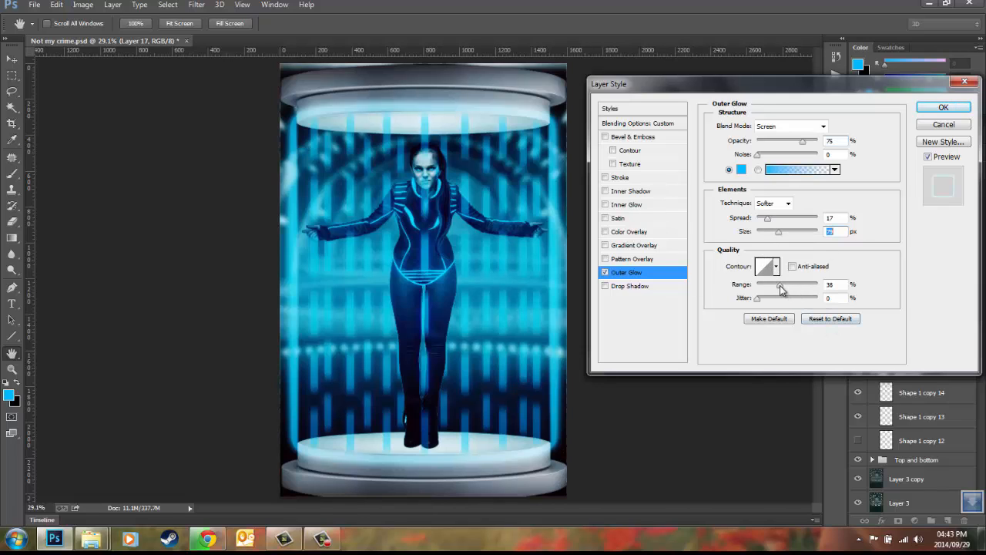
drag(780, 287, 837, 296)
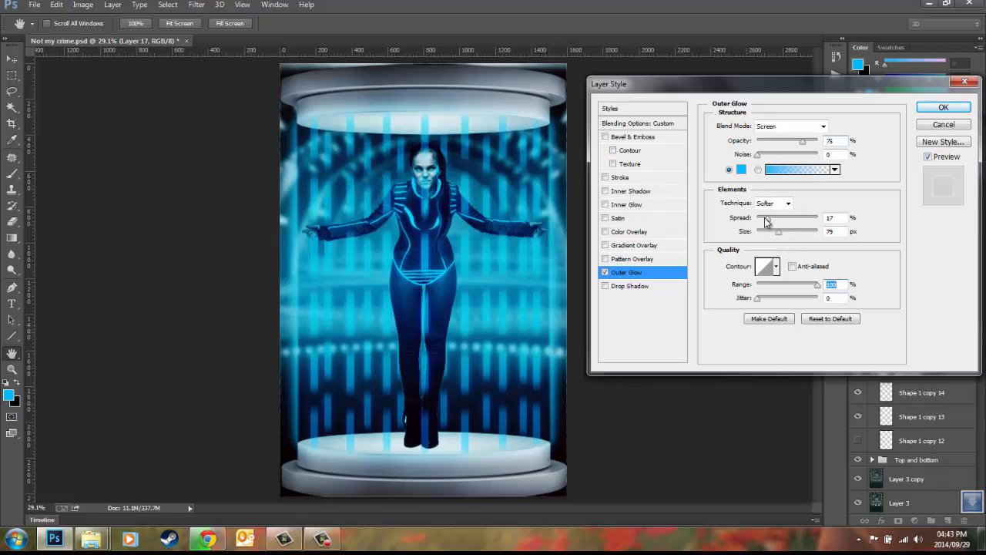
Apply the outer glow in Soft Light mode at about 60% opacity, and toggle Layer 17's visibility to compare the effect
click(807, 129)
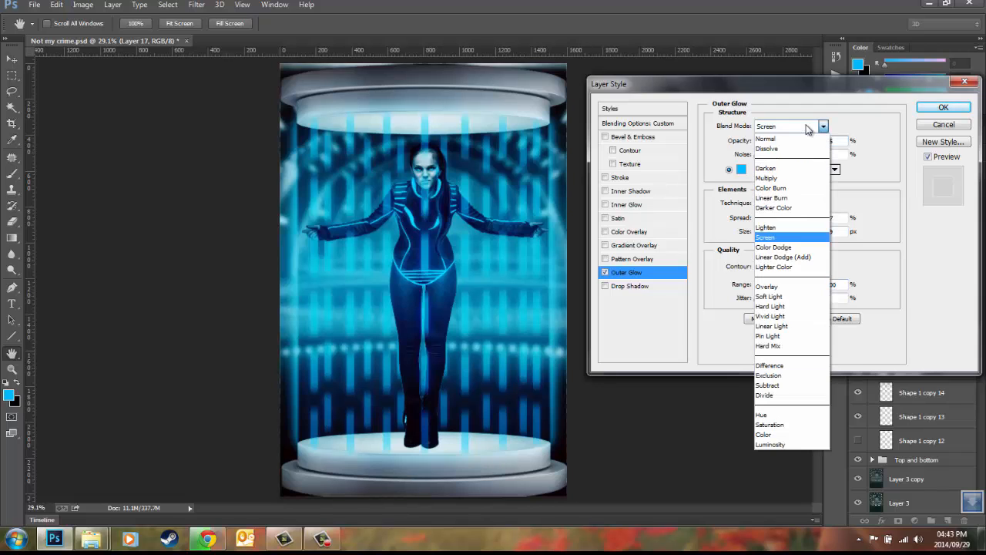
click(782, 300)
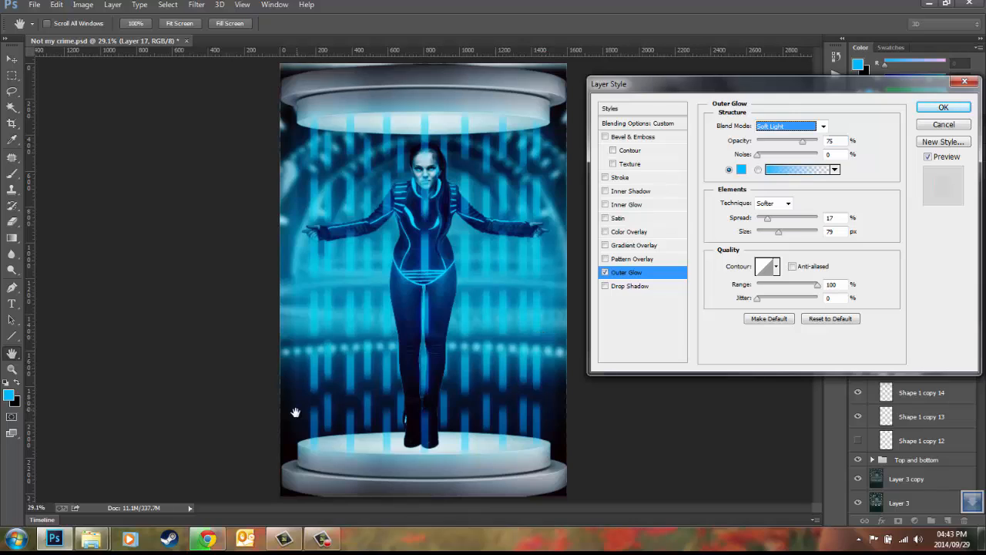
click(804, 142)
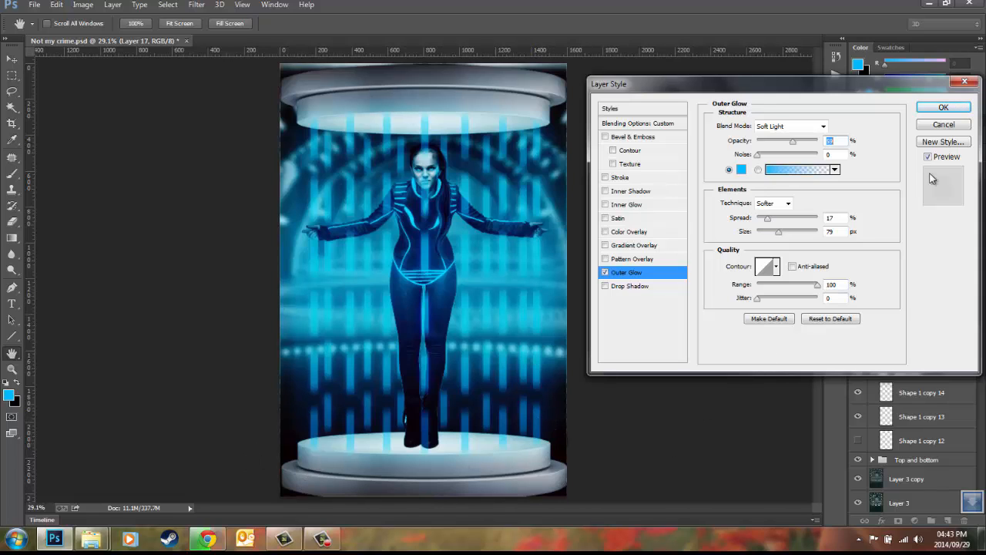
click(952, 107)
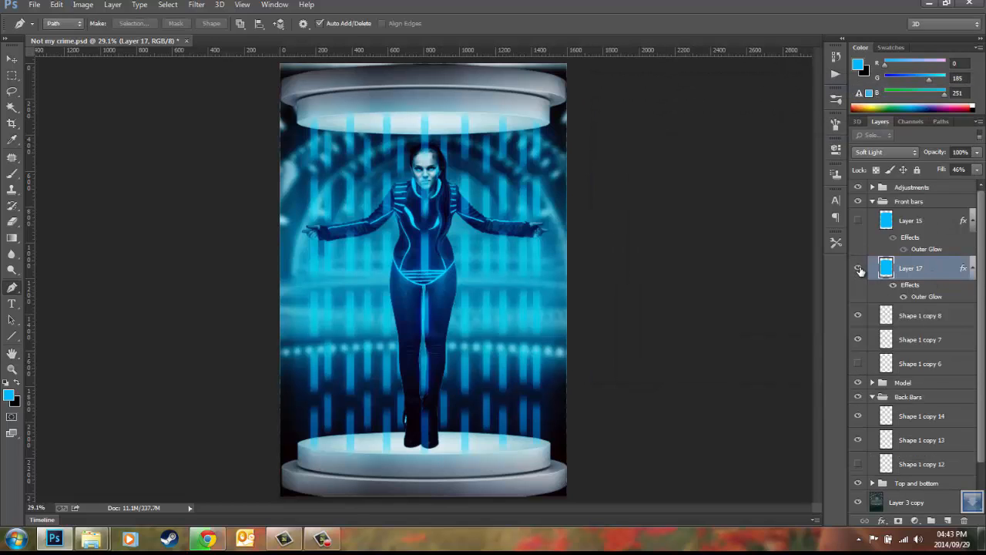
click(859, 269)
click(859, 268)
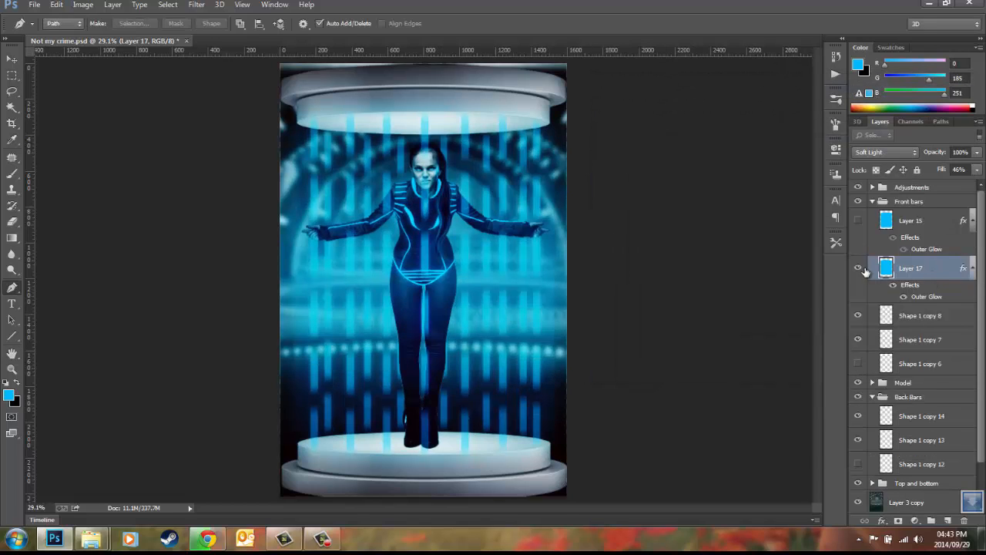